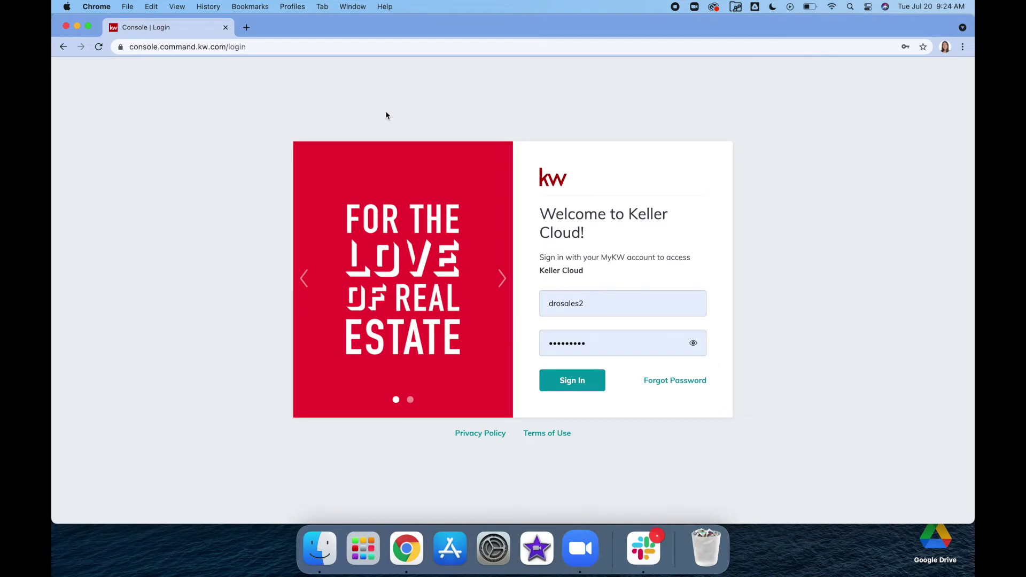
Step: Sign in to KW Command with the MyKW credentials and open the Designs page
click(569, 386)
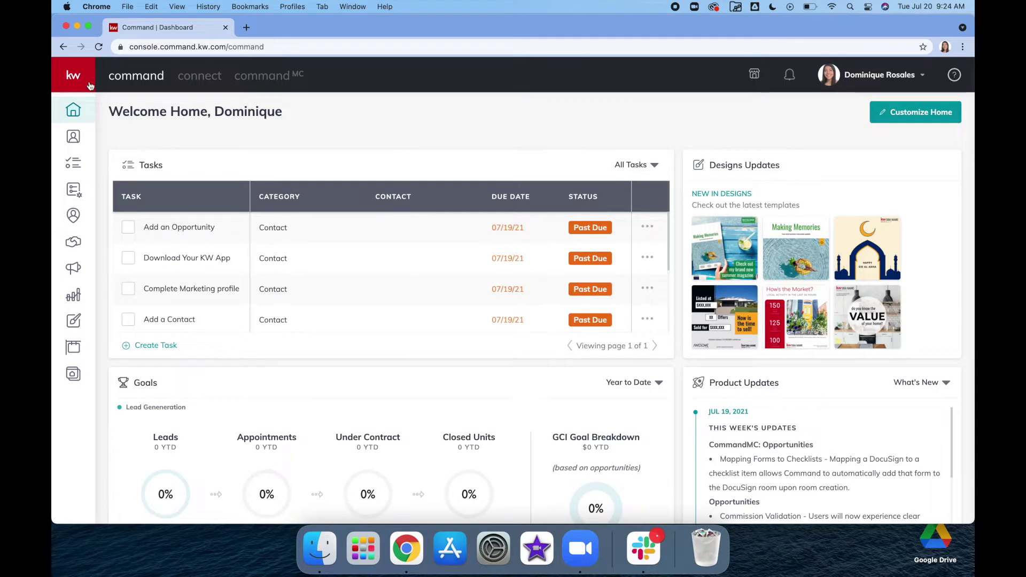
click(76, 323)
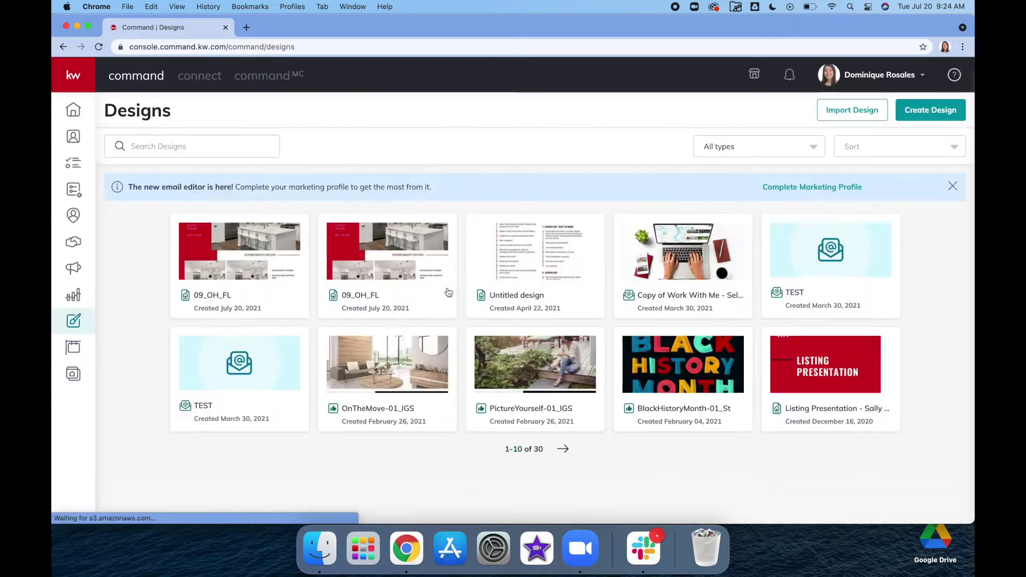
Step: Create a new Print design, continue to the templates, then go to the brand Assets area
click(929, 112)
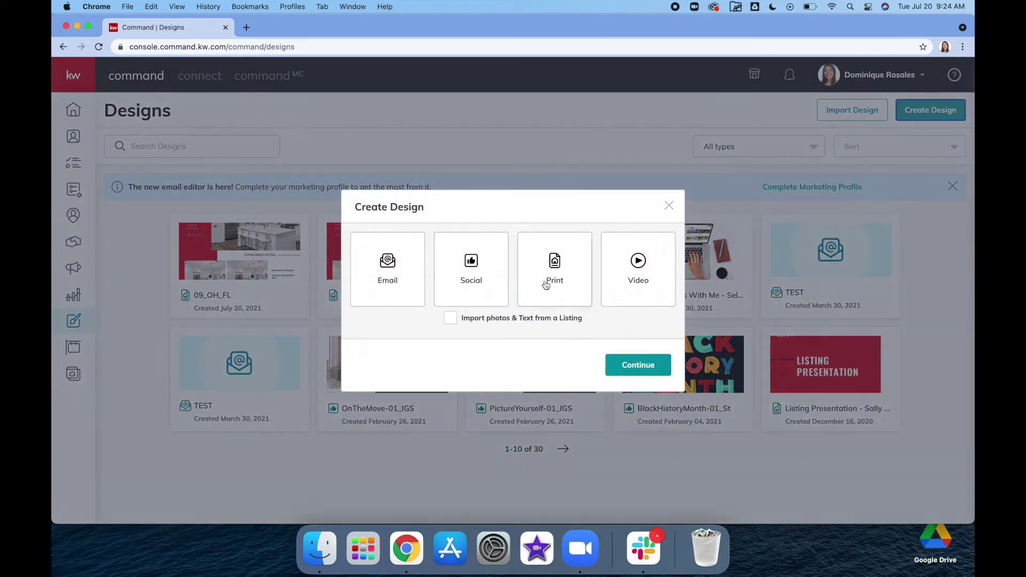
click(551, 275)
click(631, 366)
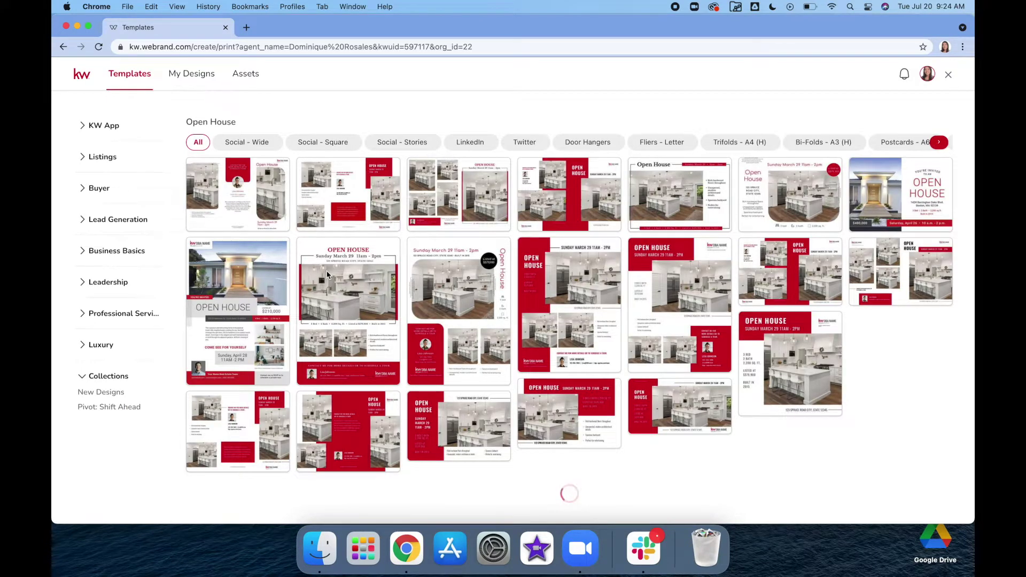
mouse_move(316, 274)
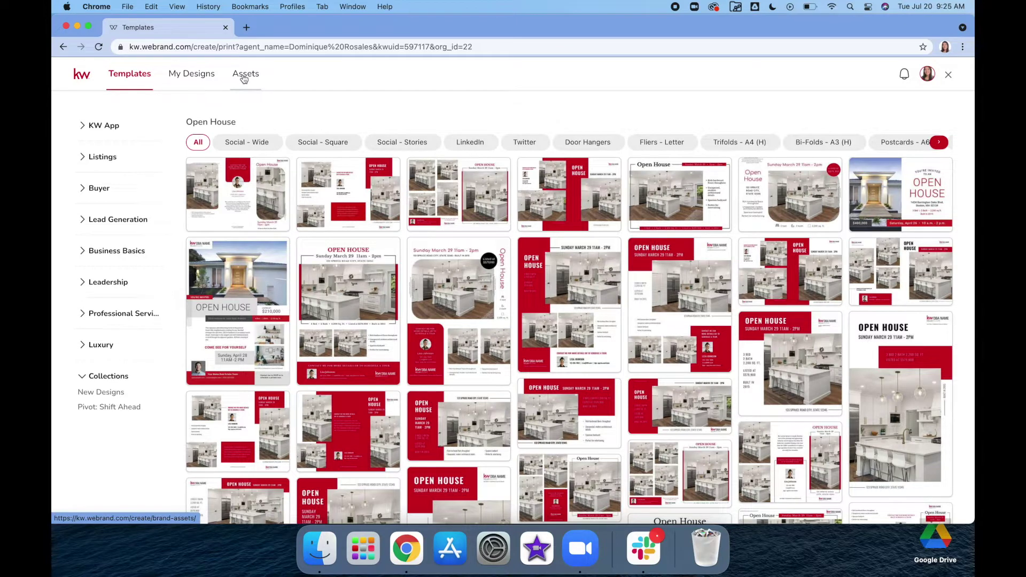
click(244, 79)
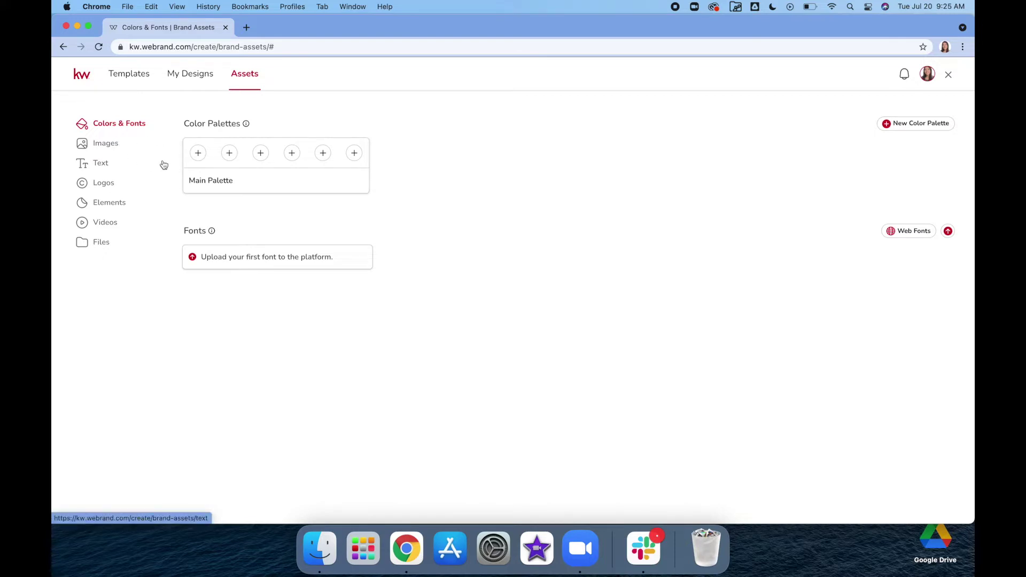
Step: Upload the agent headshot file from My Device into the brand Images assets
click(108, 143)
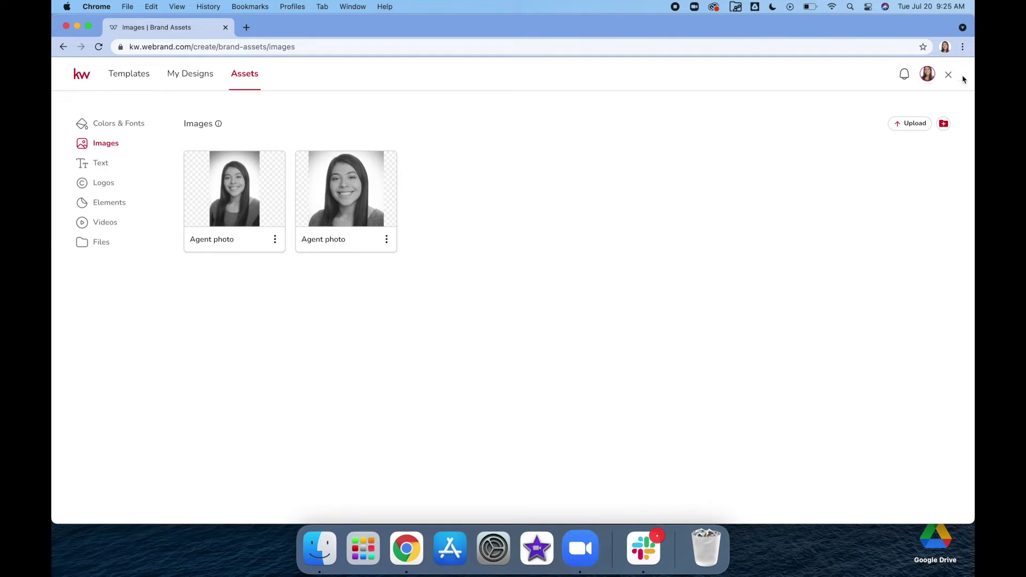
click(903, 123)
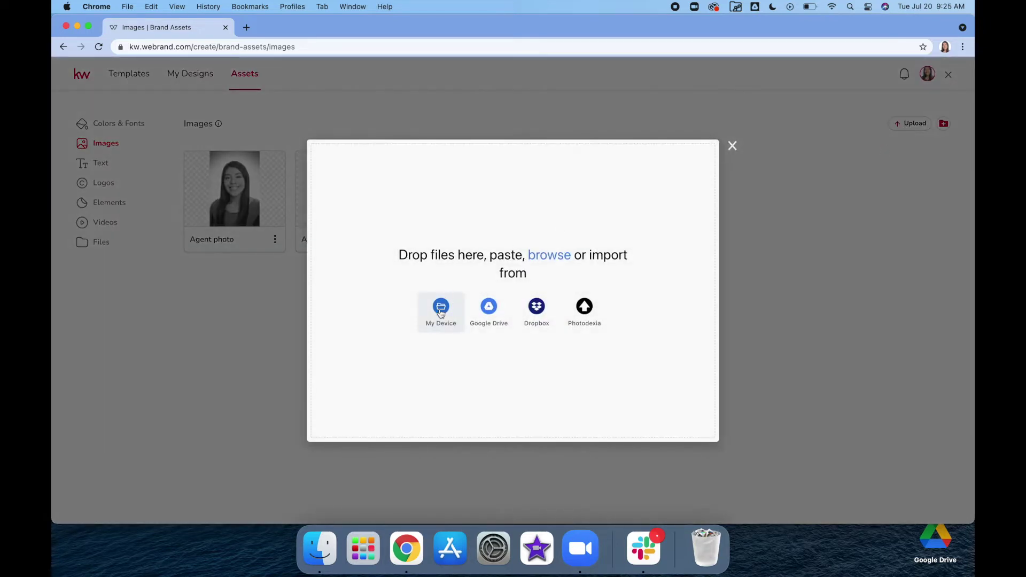
click(441, 310)
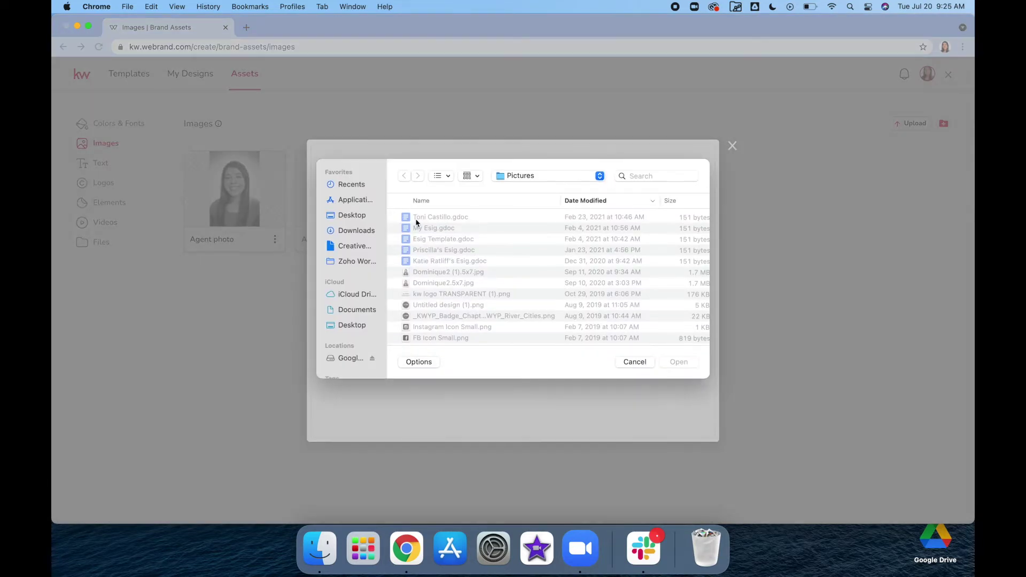
click(440, 283)
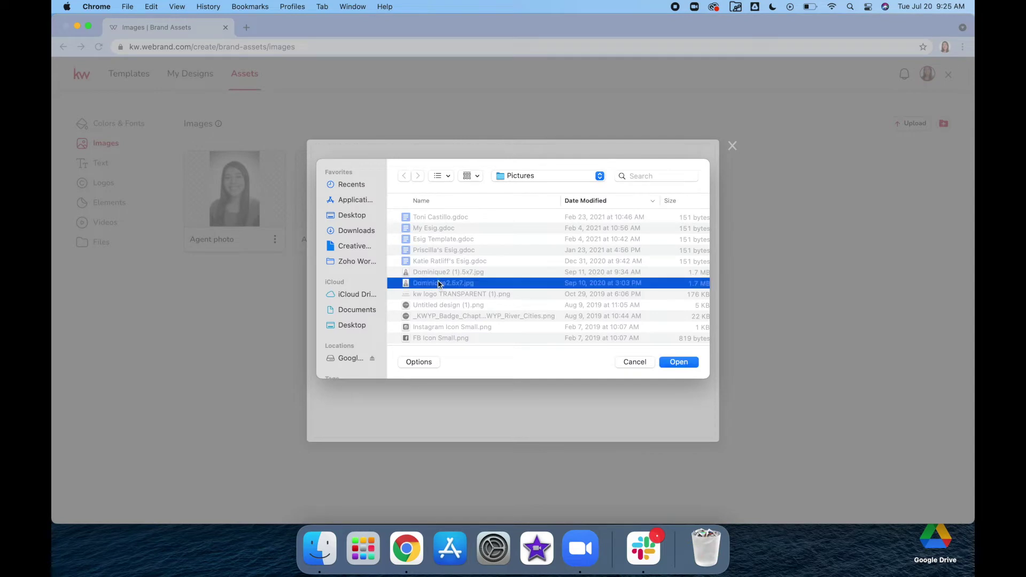
click(691, 363)
click(357, 431)
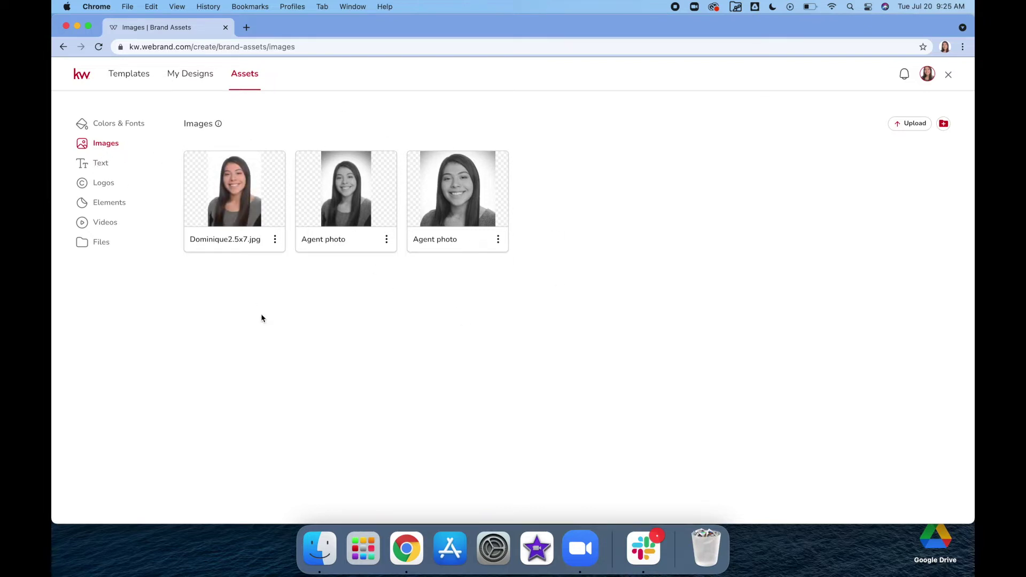
click(101, 163)
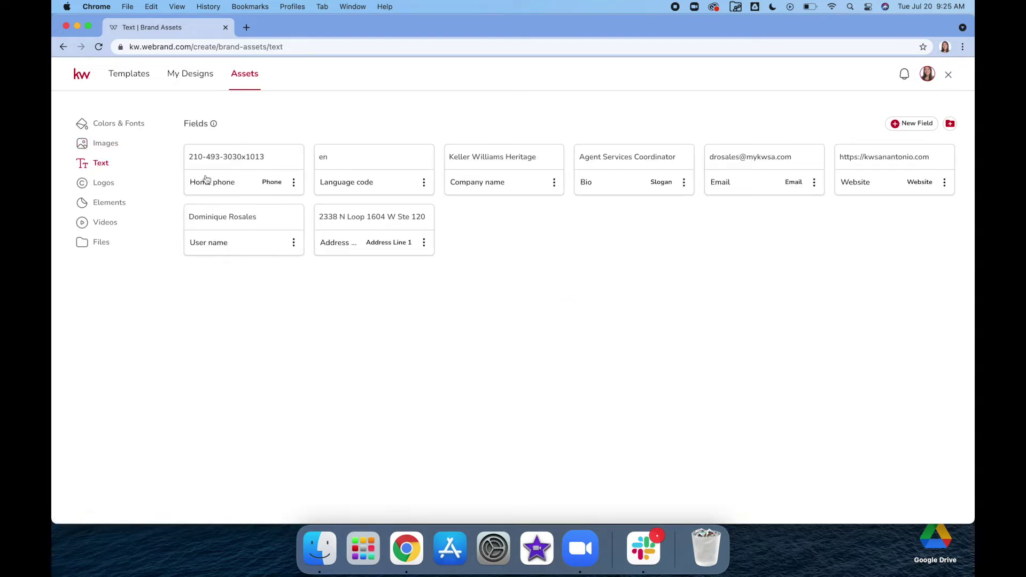
Step: Edit the saved Home phone field to the new extension and save it
click(294, 183)
click(336, 161)
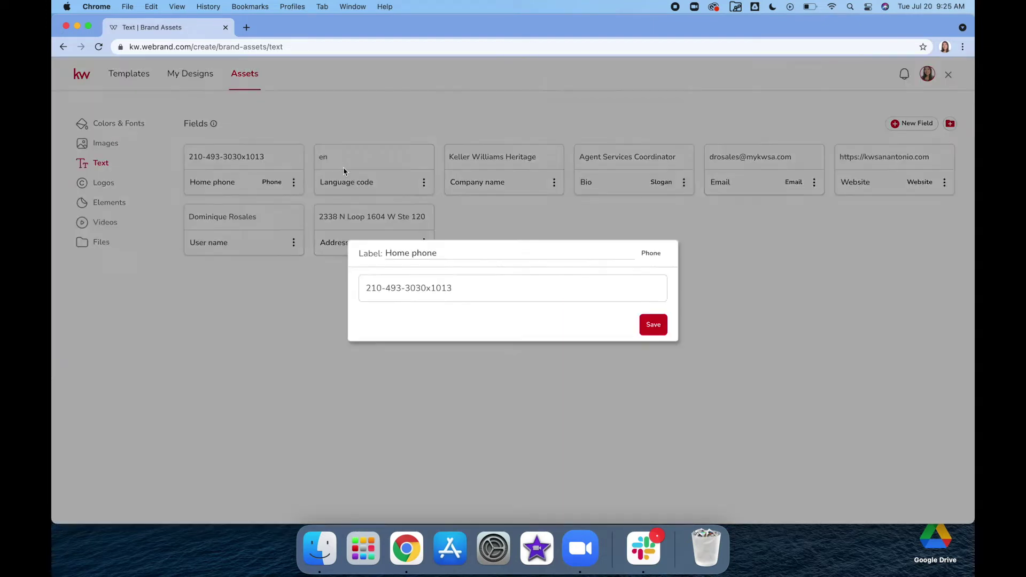
click(461, 286)
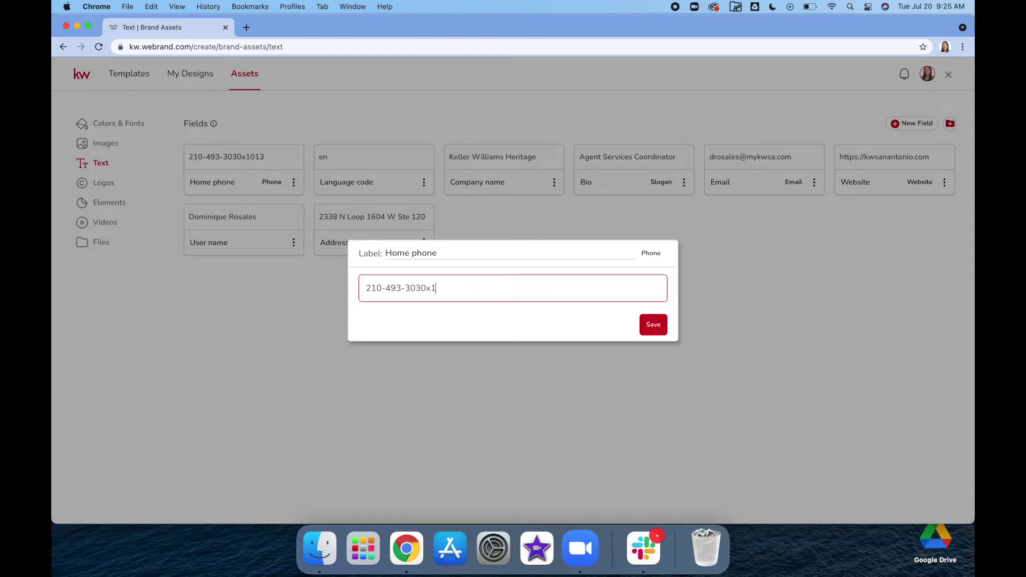
click(664, 324)
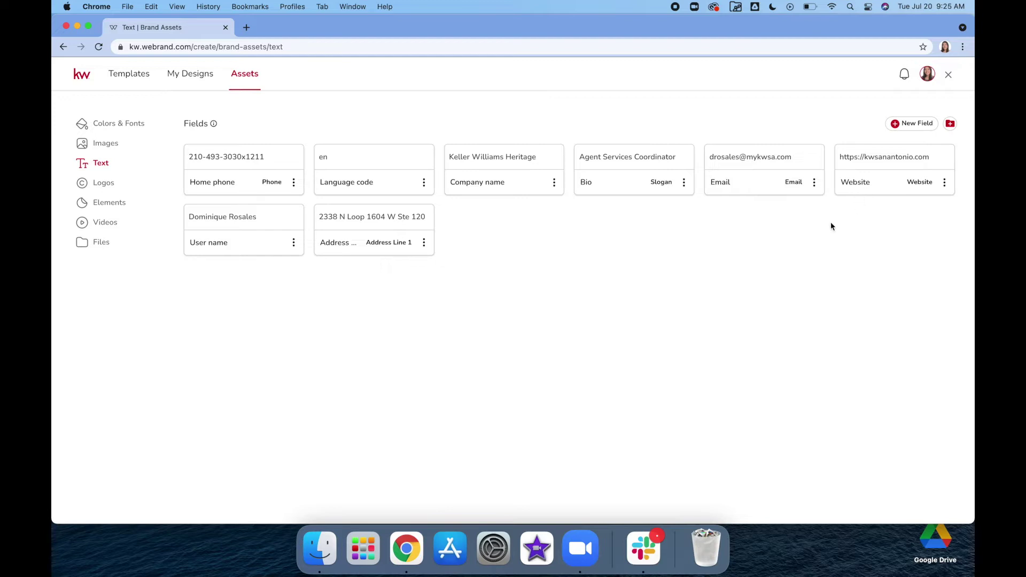
Step: Replace the Address line 1 value with the new office street address and save it
click(943, 183)
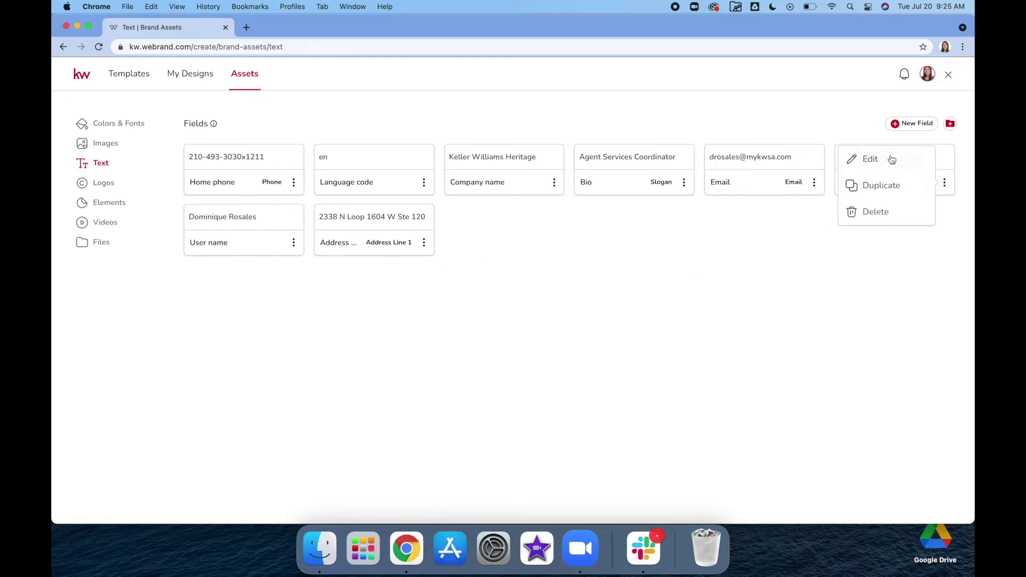
click(688, 331)
click(424, 242)
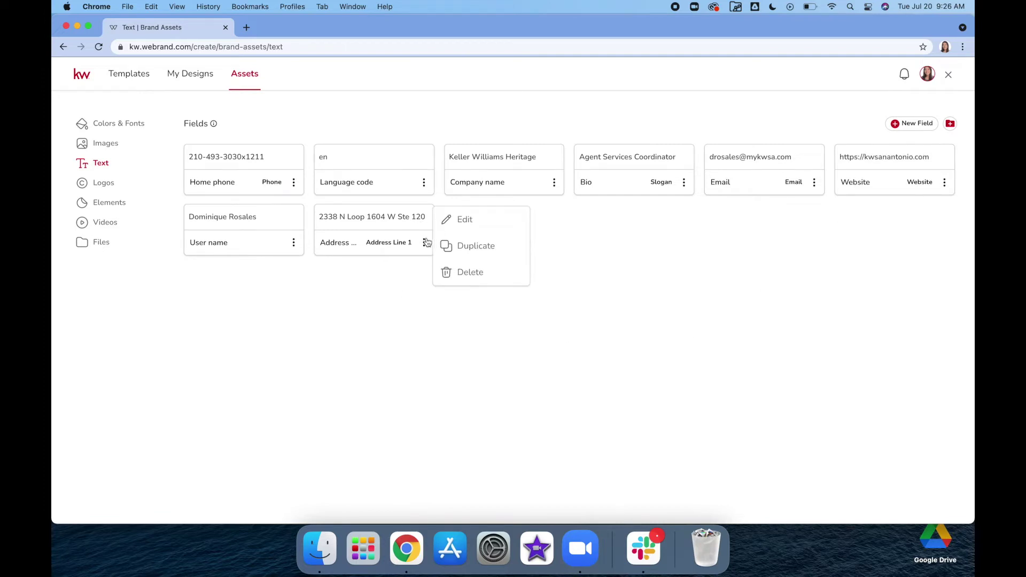
click(462, 218)
triple_click(513, 287)
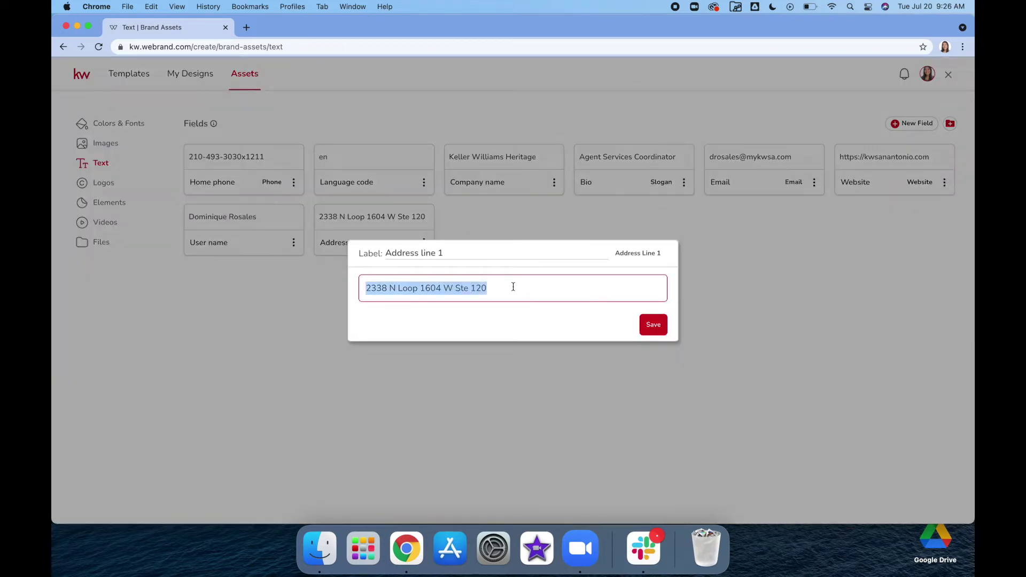
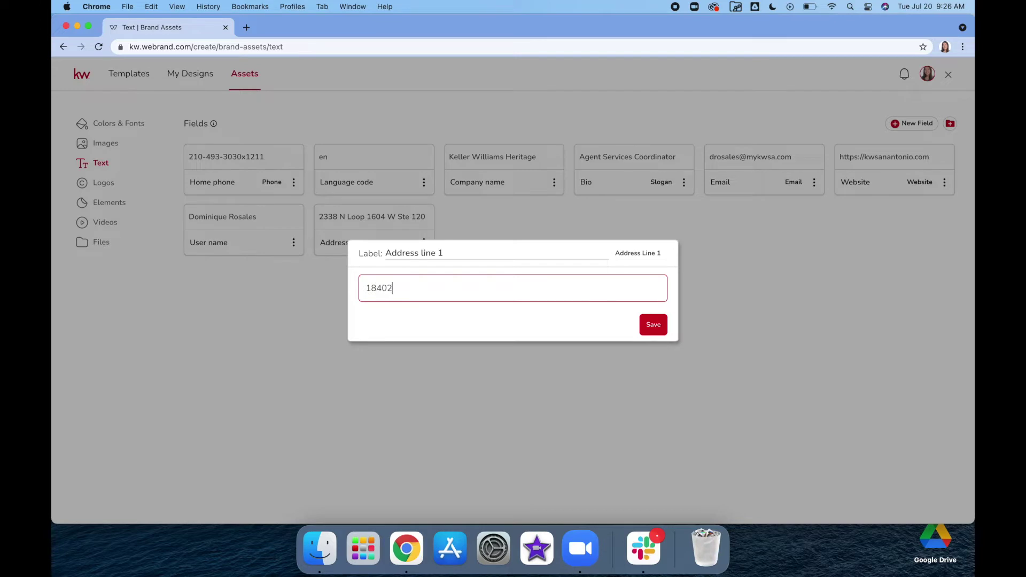
click(653, 324)
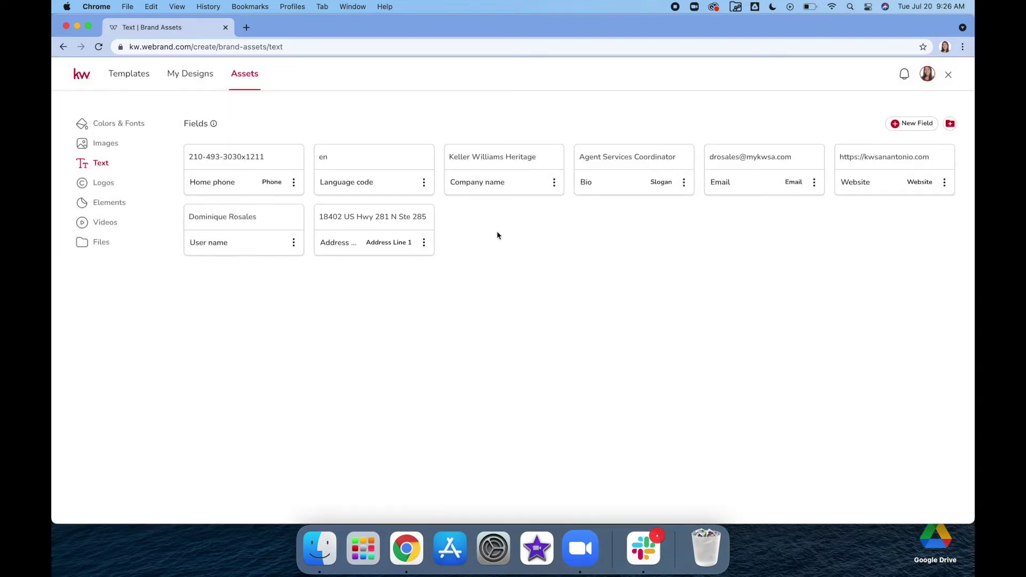
click(908, 125)
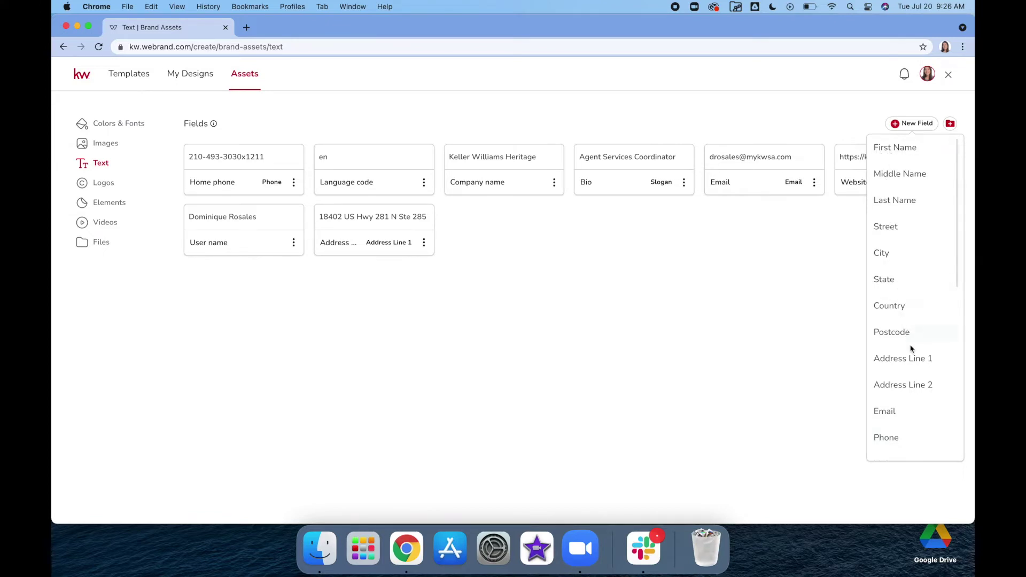
Step: Close the New Field list and browse the Logos, Elements, Videos, Files and Images asset pages
click(725, 393)
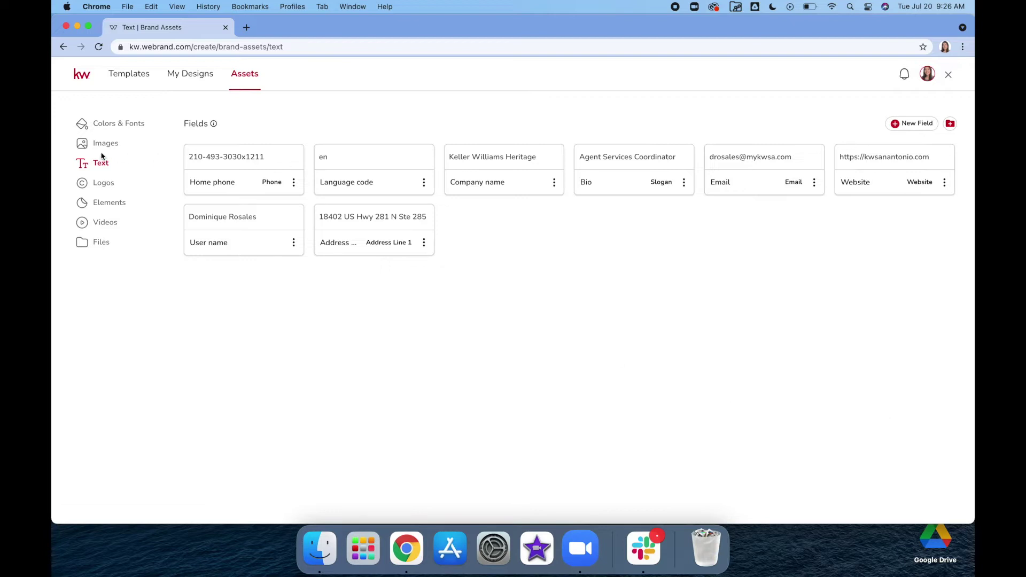
click(101, 183)
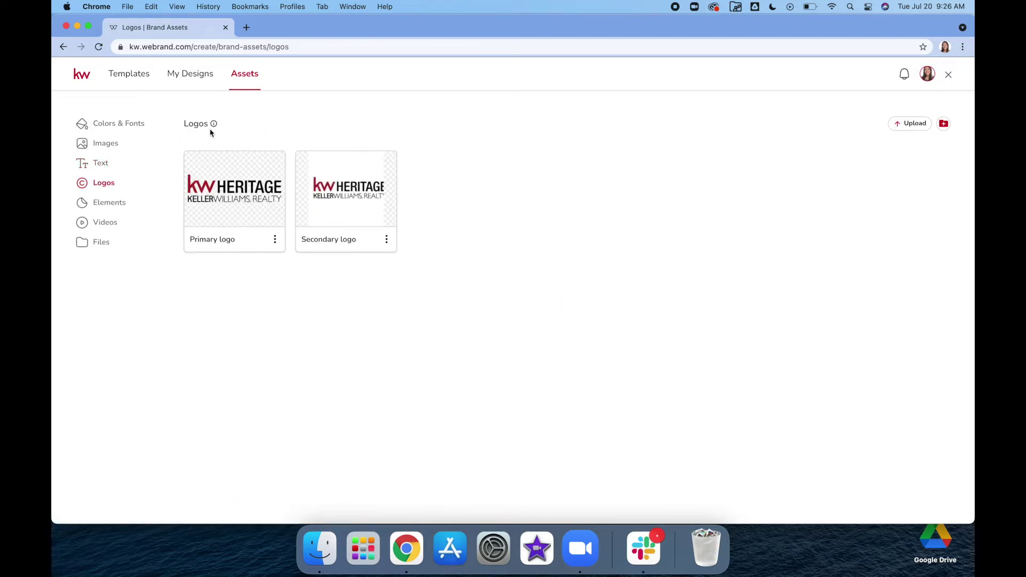
click(110, 202)
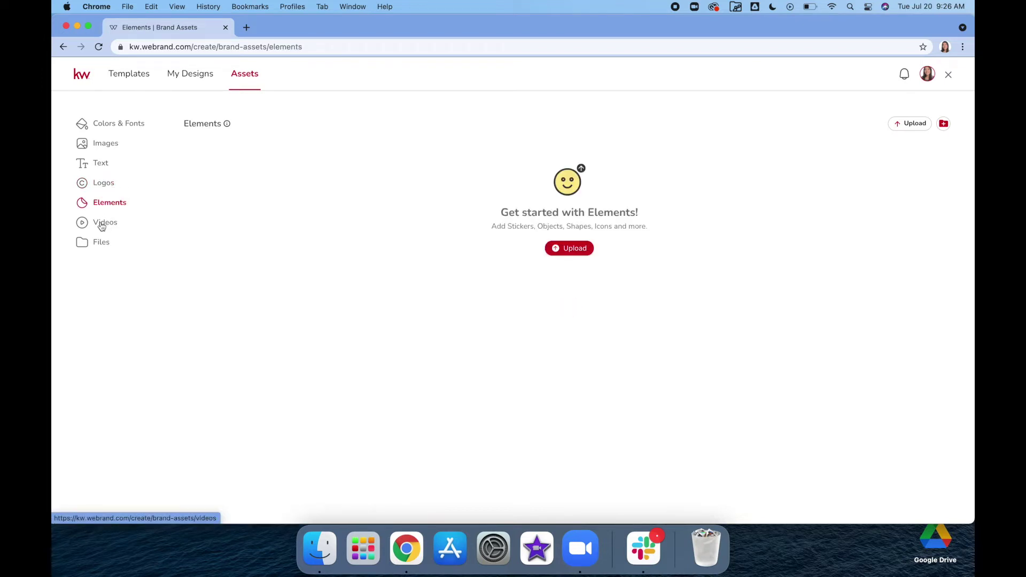
click(102, 223)
click(100, 242)
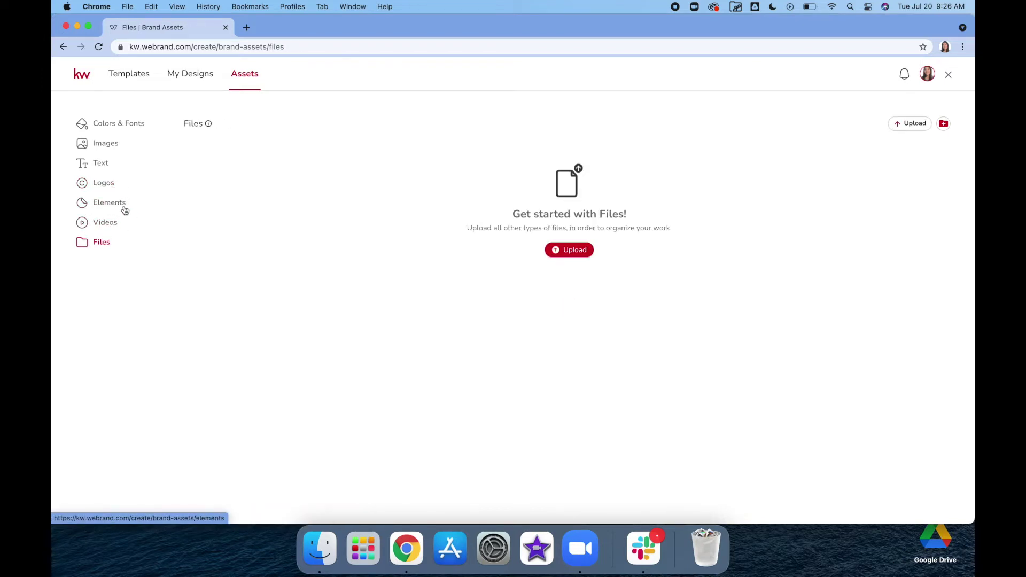
click(104, 145)
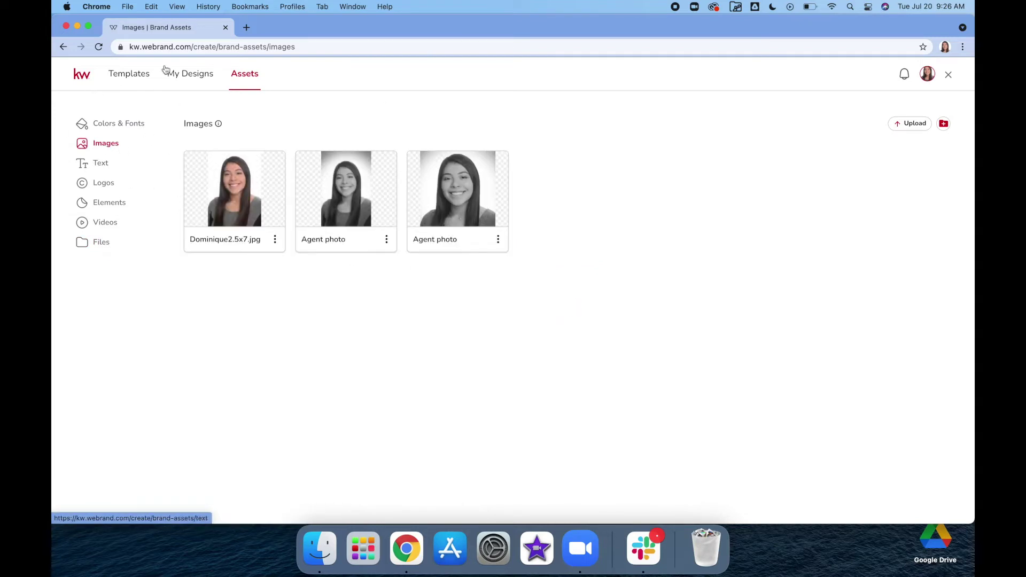
click(126, 79)
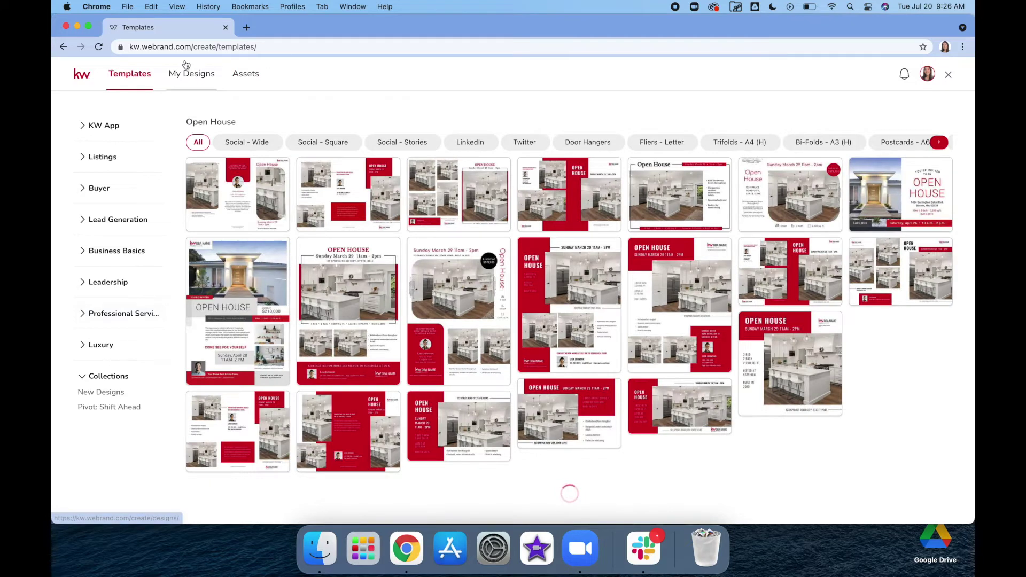
Step: Open the 09_OH_FL letter-size Open House flyer template from Listings in the editor
click(93, 157)
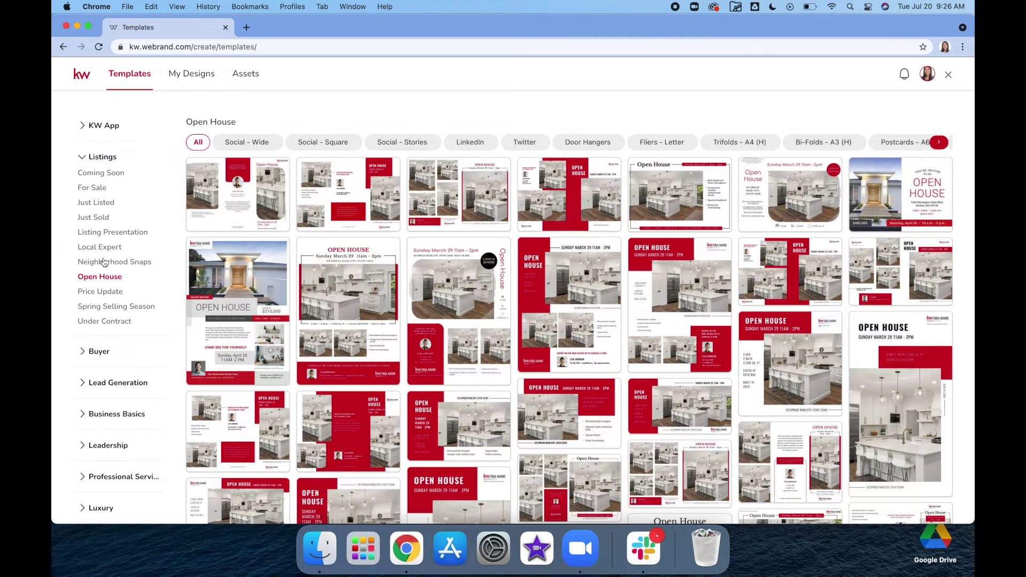
click(108, 277)
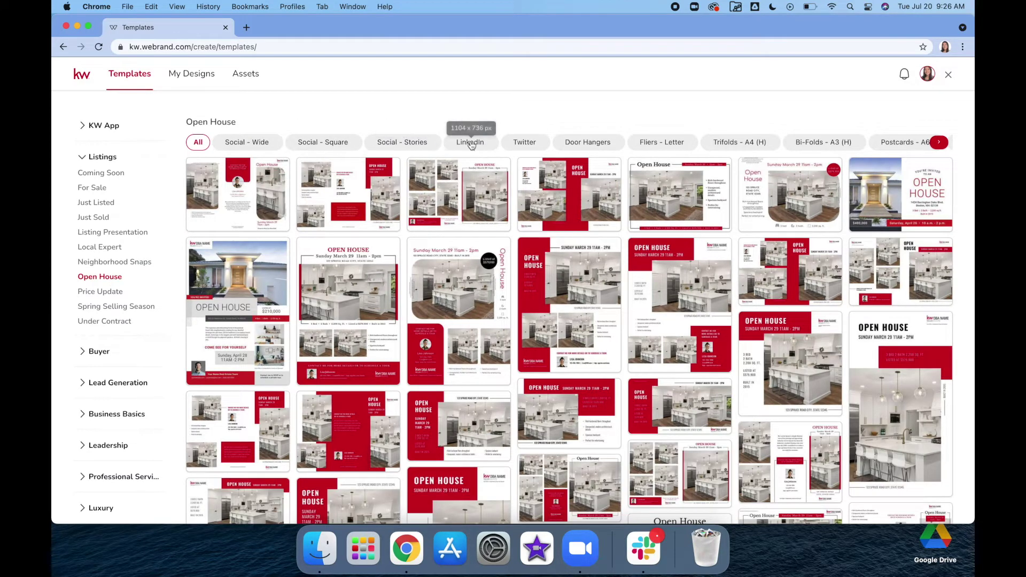
click(675, 143)
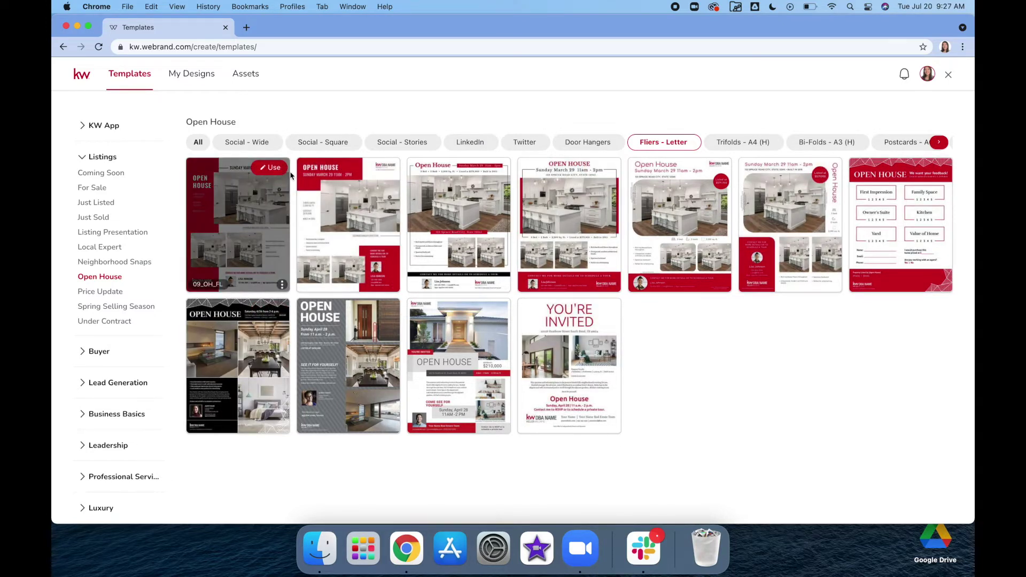
click(272, 168)
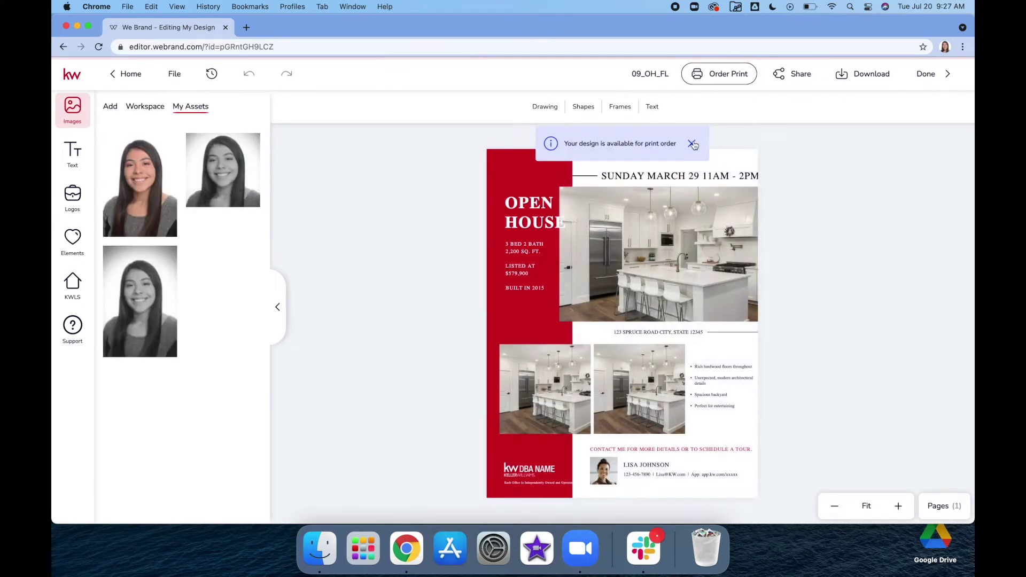
click(692, 144)
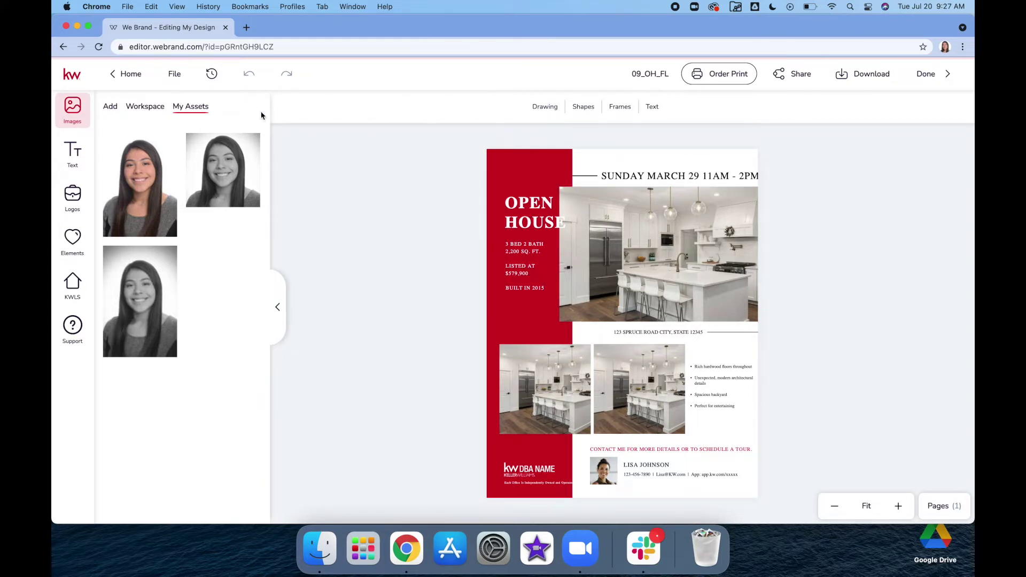
click(244, 29)
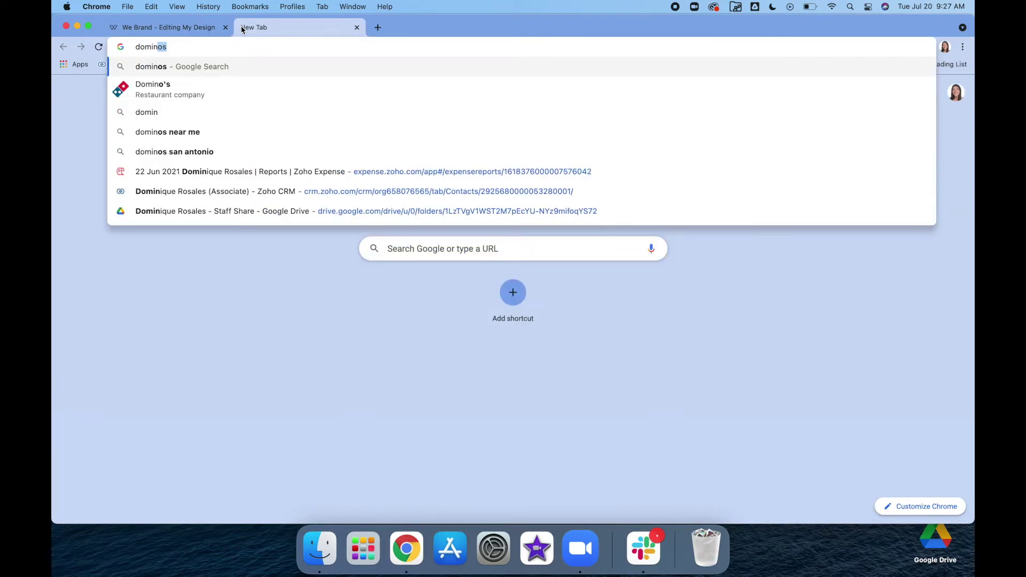
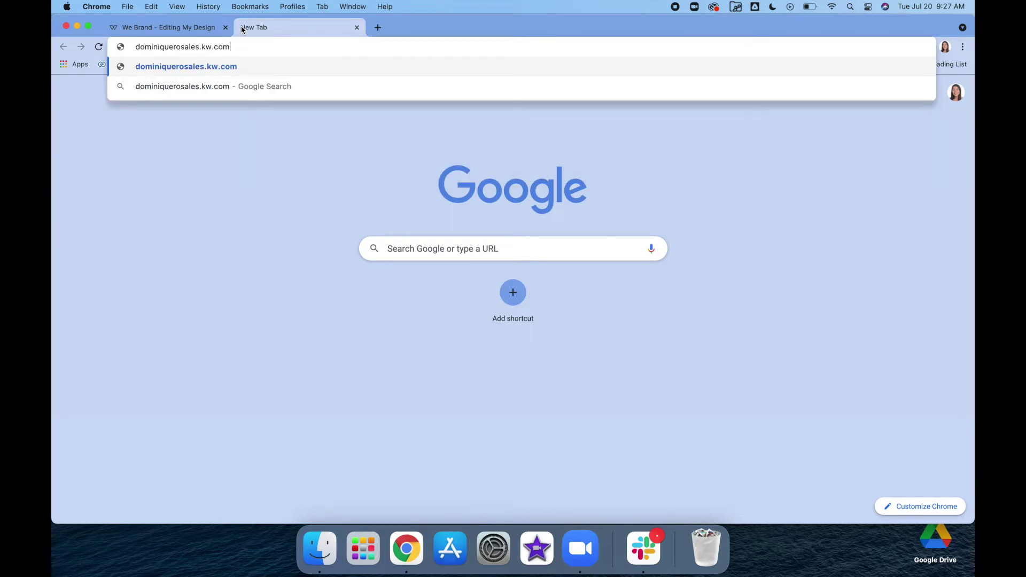
Step: Load the agent's kw.com website and search for homes in zip code 78259
key(Return)
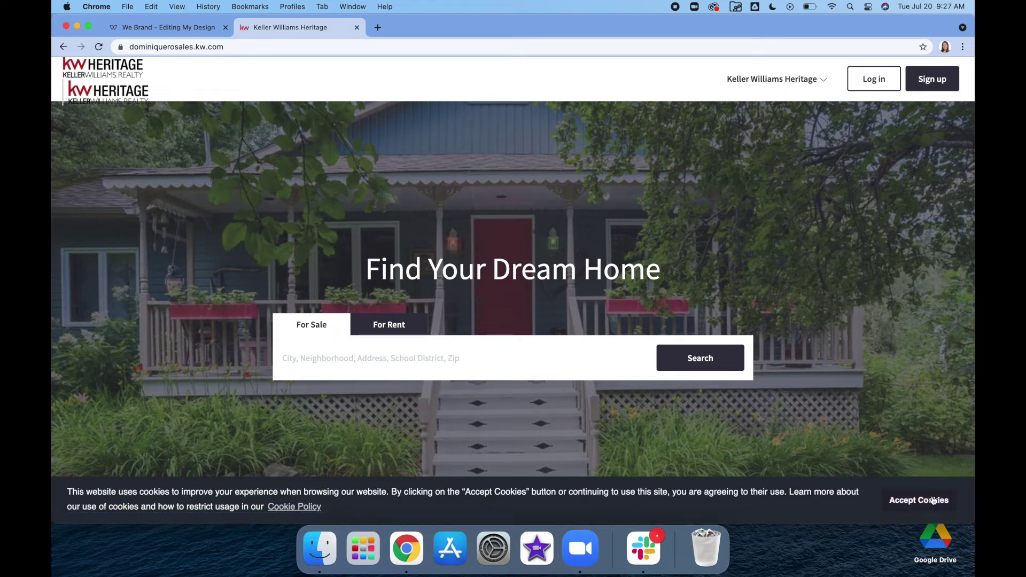
scroll(556, 360, down, 2)
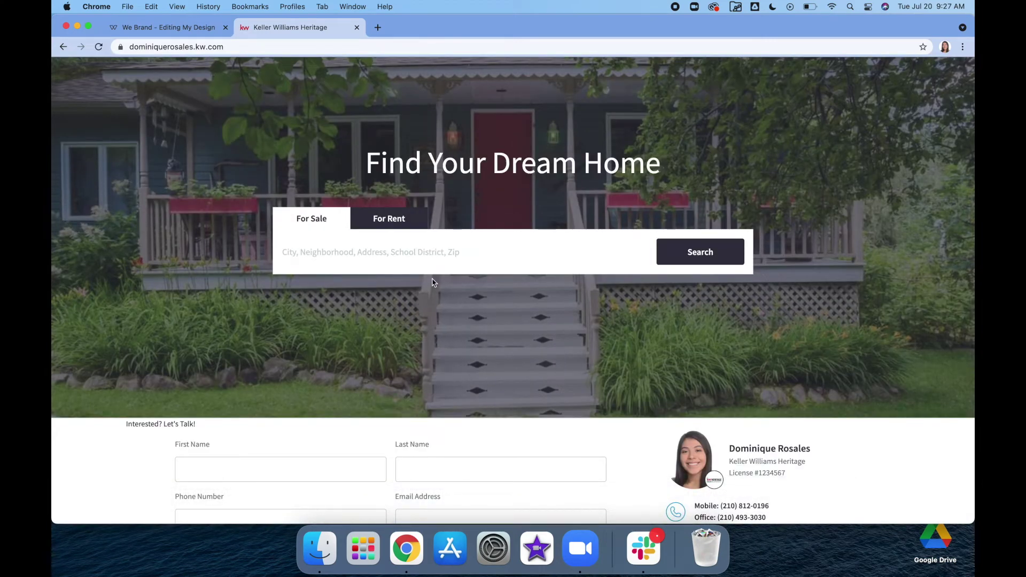
click(416, 260)
text(78259)
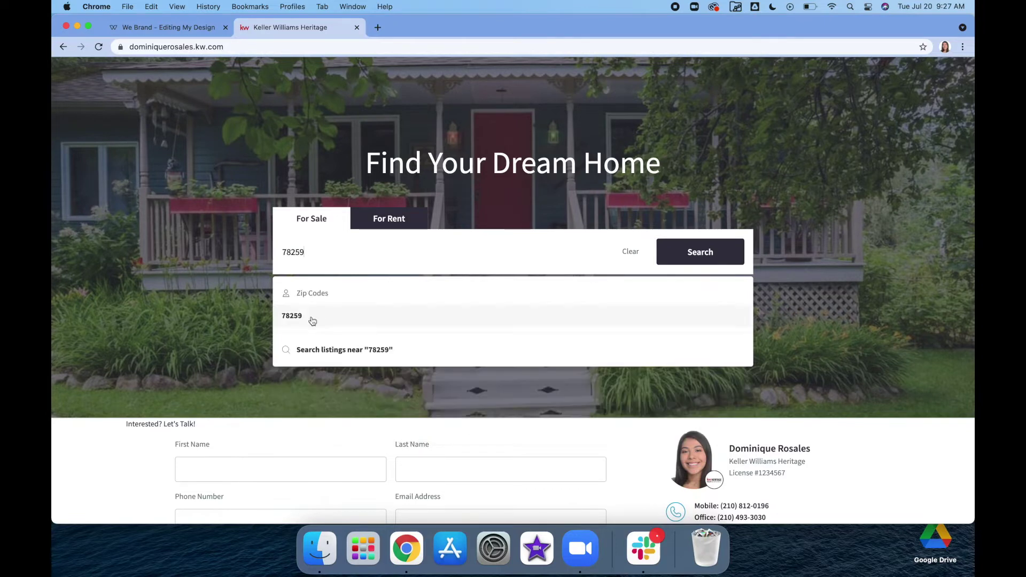
click(295, 314)
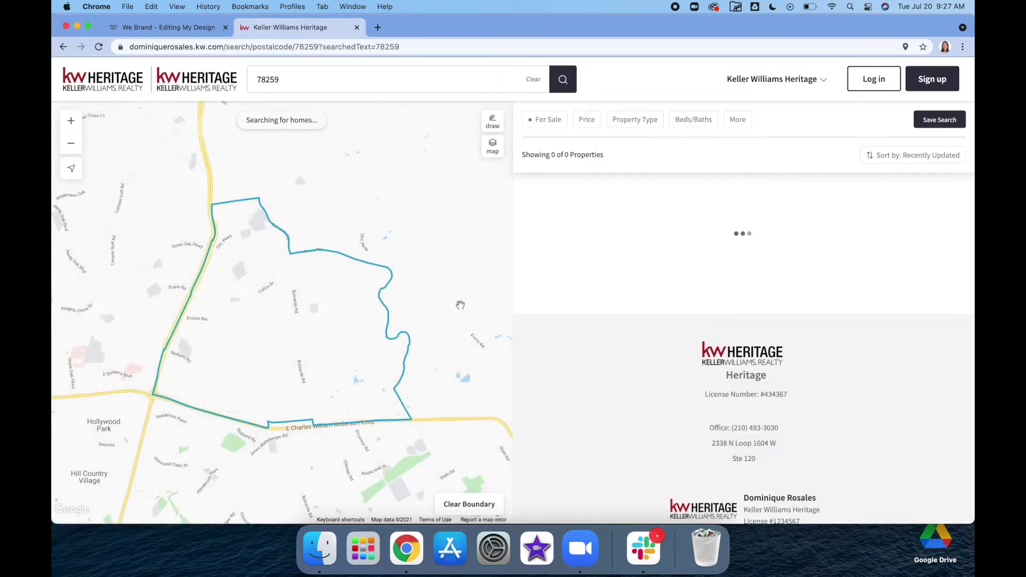
click(299, 80)
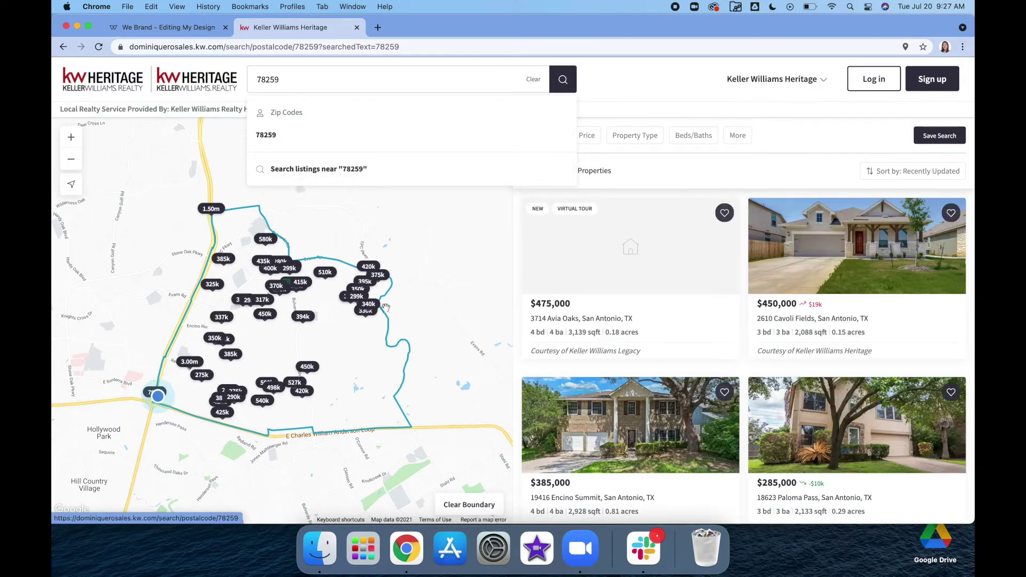
click(689, 181)
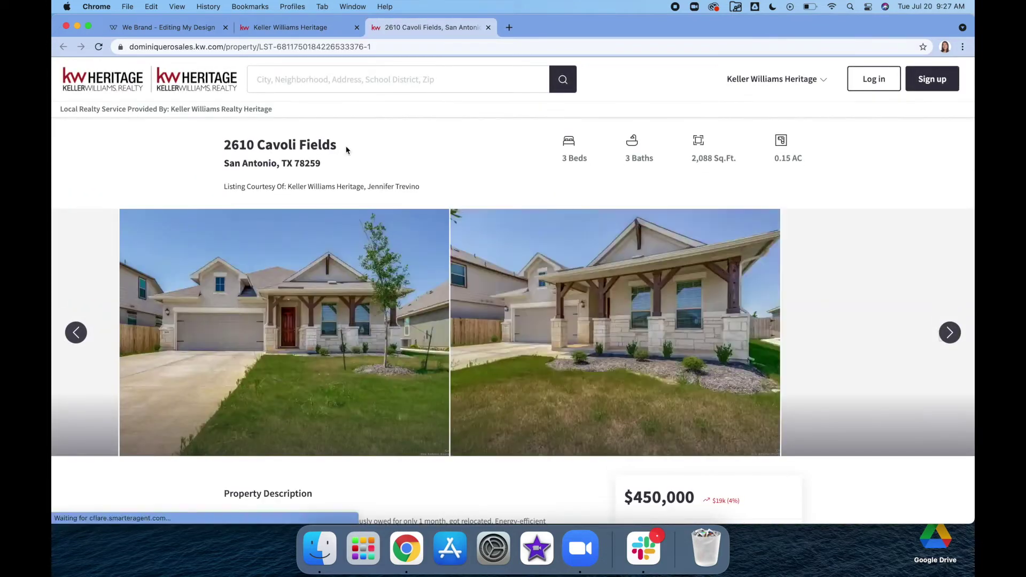
Step: Review the $450,000 listing and the 78259 results, placing the results tab after the listing tab
click(313, 28)
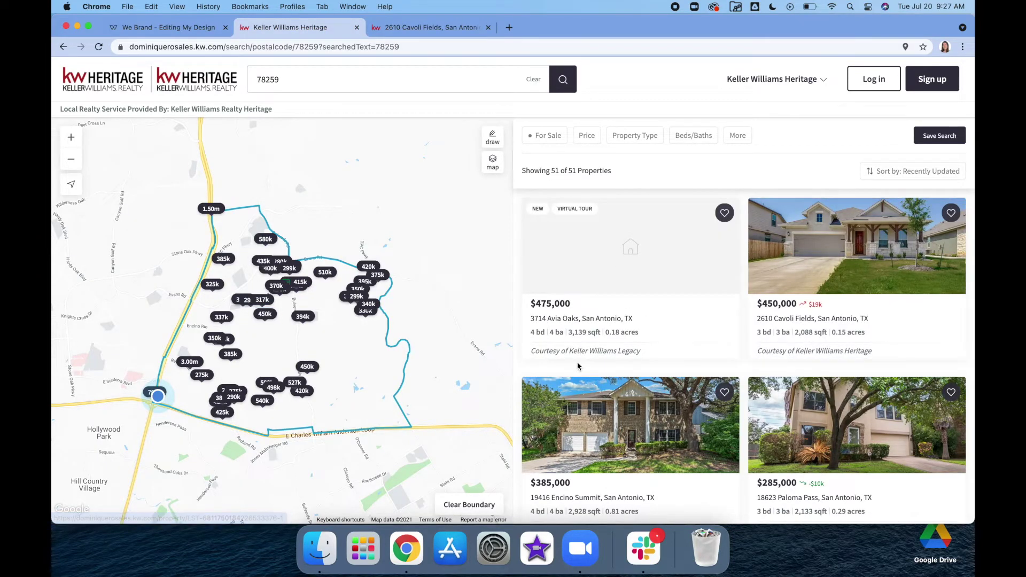
scroll(695, 384, down, 3)
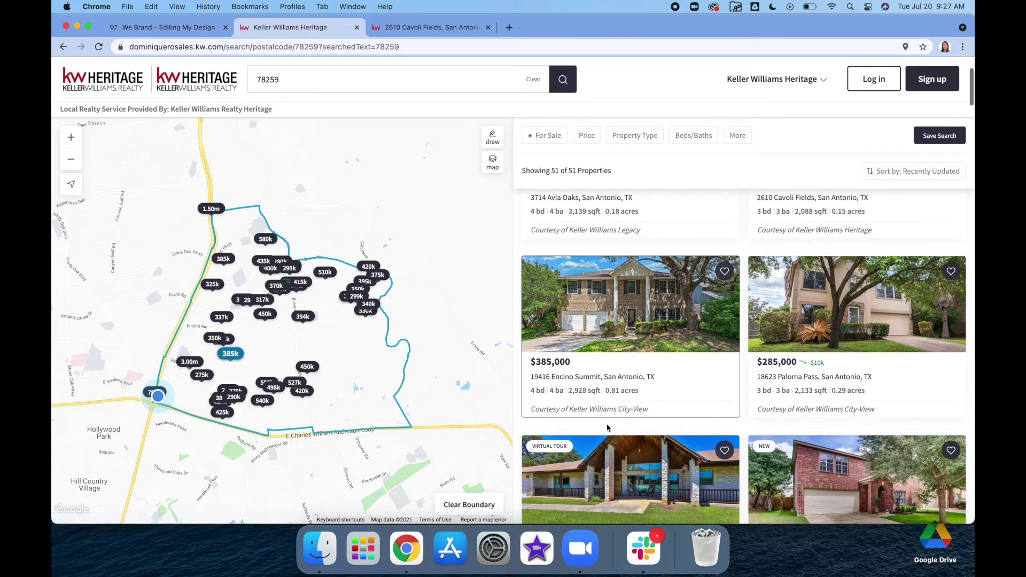
scroll(794, 407, down, 5)
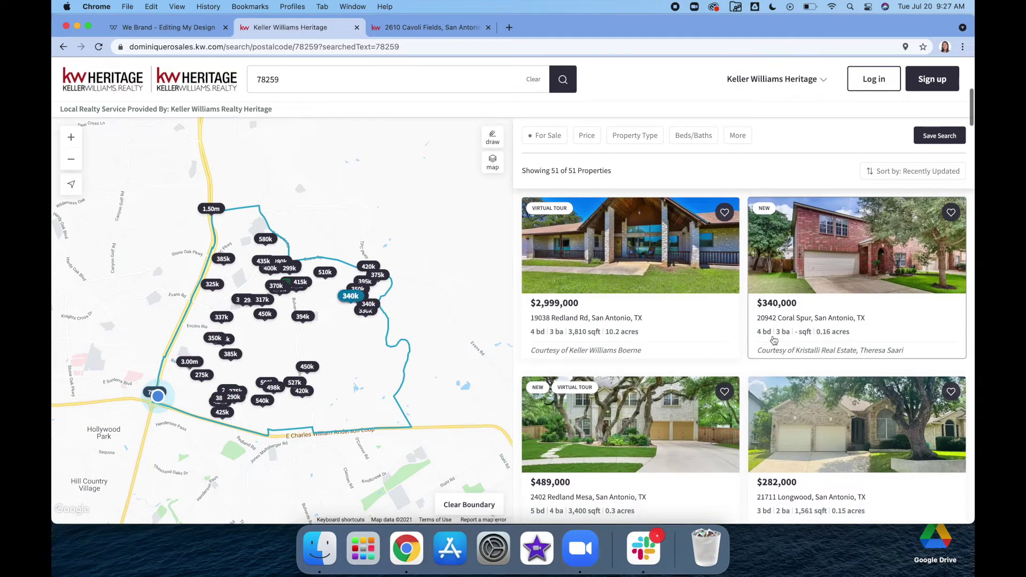
scroll(645, 290, up, 10)
click(425, 27)
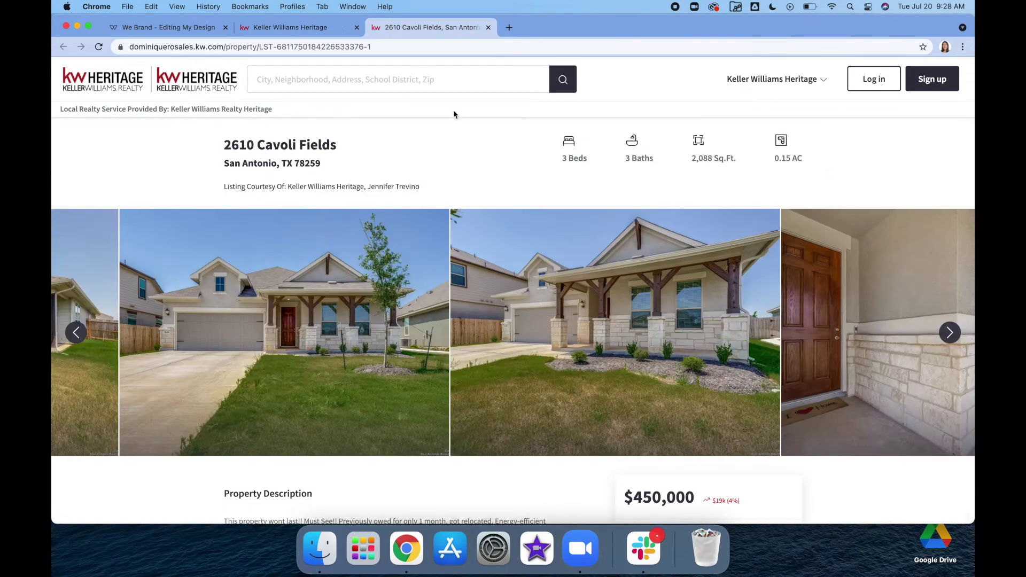
scroll(347, 406, down, 5)
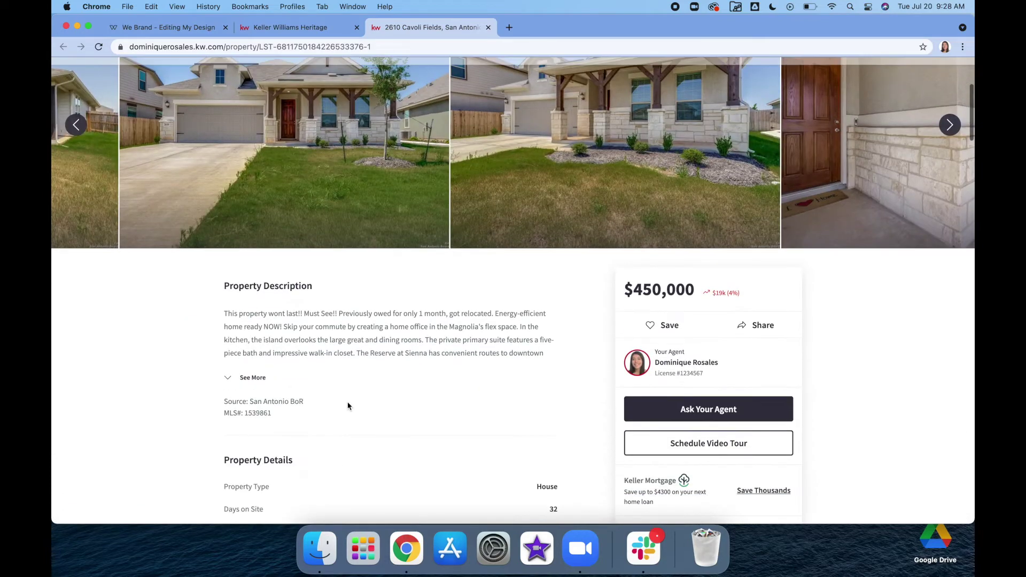
scroll(347, 406, down, 8)
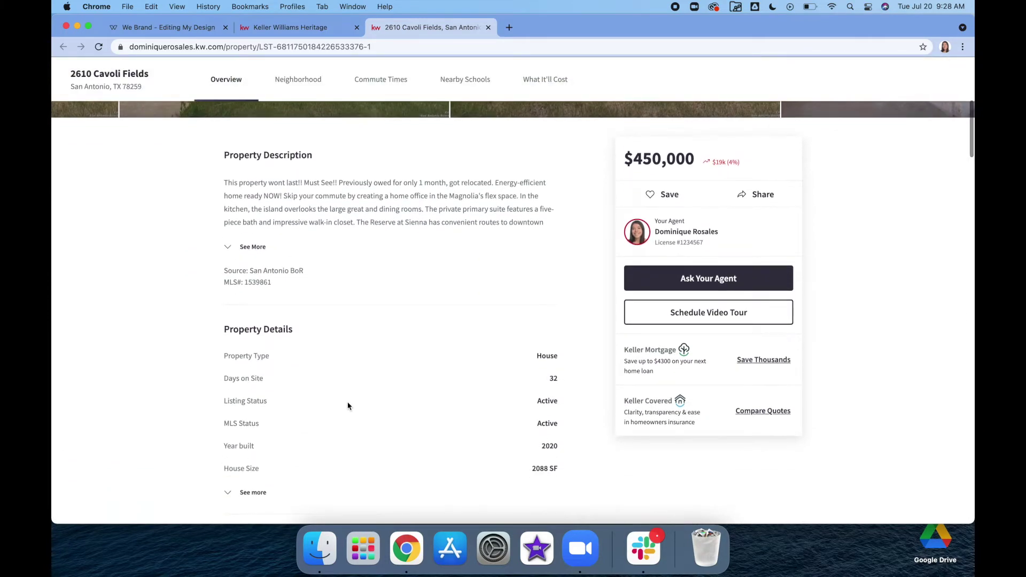
scroll(347, 406, down, 3)
scroll(348, 406, up, 15)
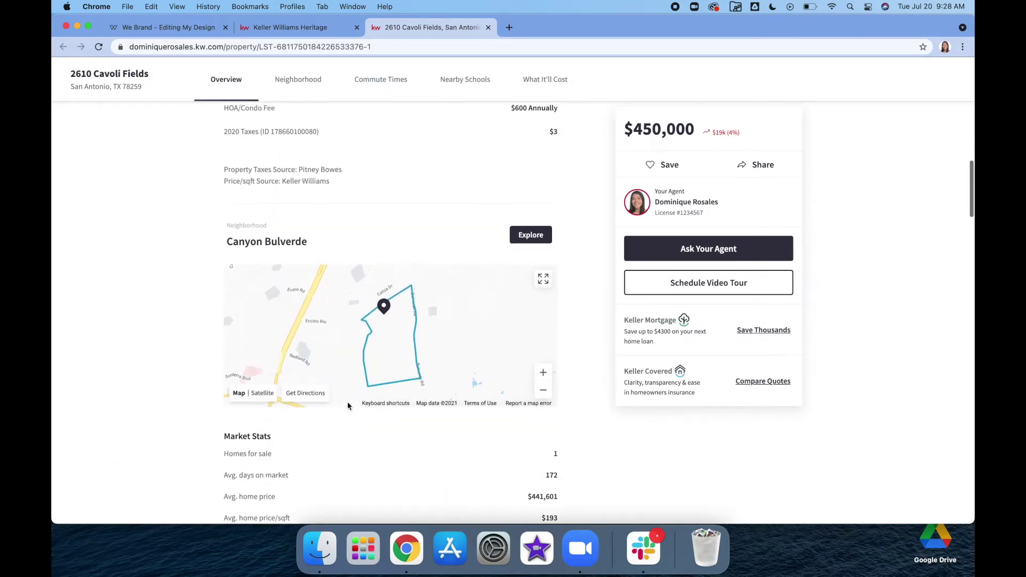
scroll(347, 343, down, 4)
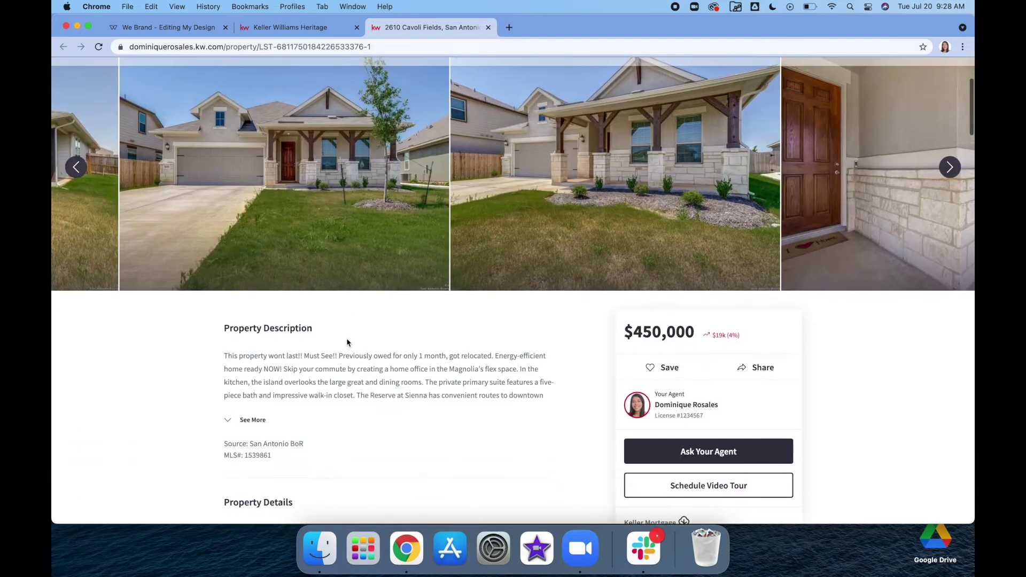
click(286, 27)
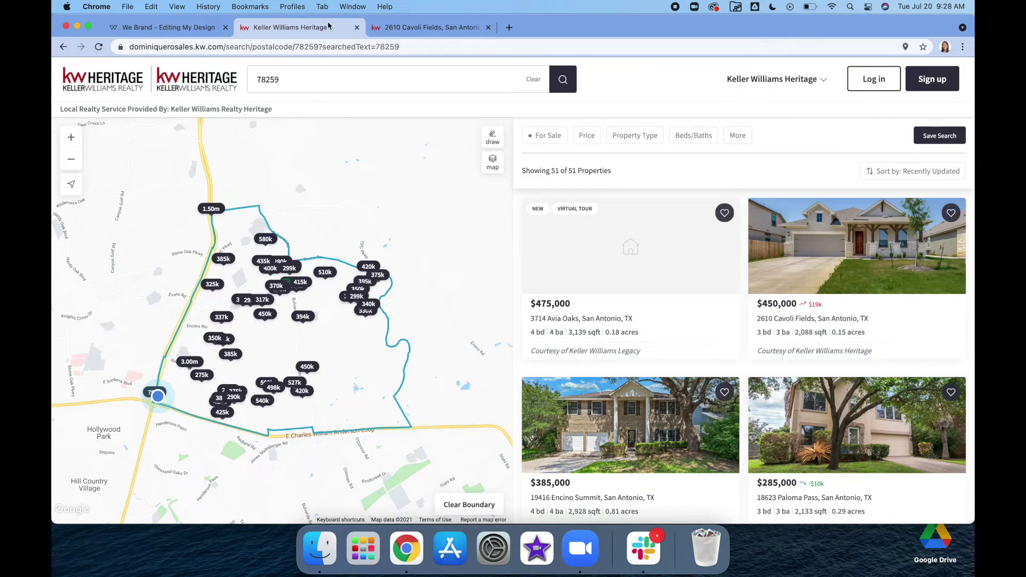
drag(305, 28, 428, 27)
Step: Select the flyer's listing details block and compare it with the listing's specs
click(182, 31)
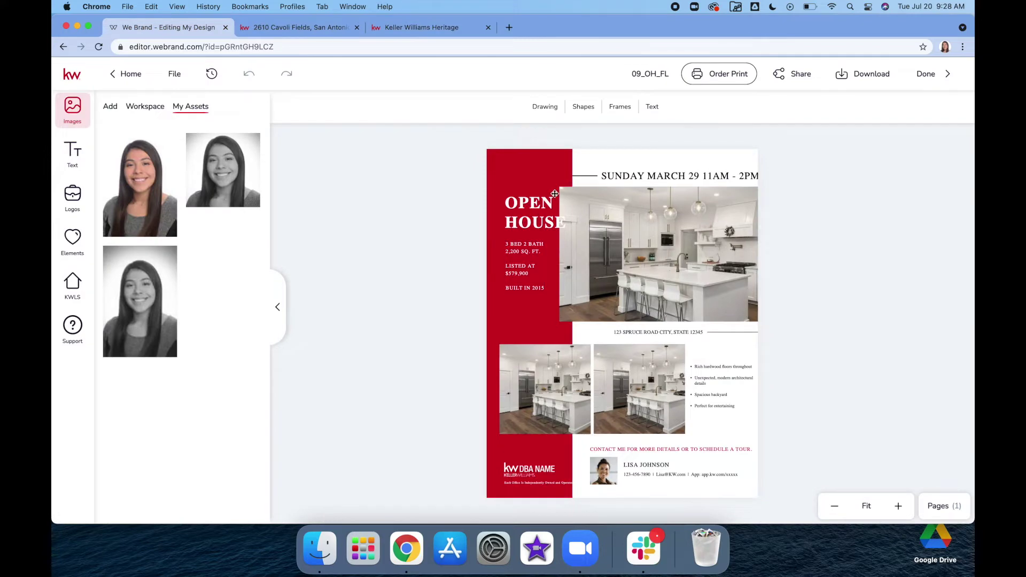
click(523, 216)
click(517, 245)
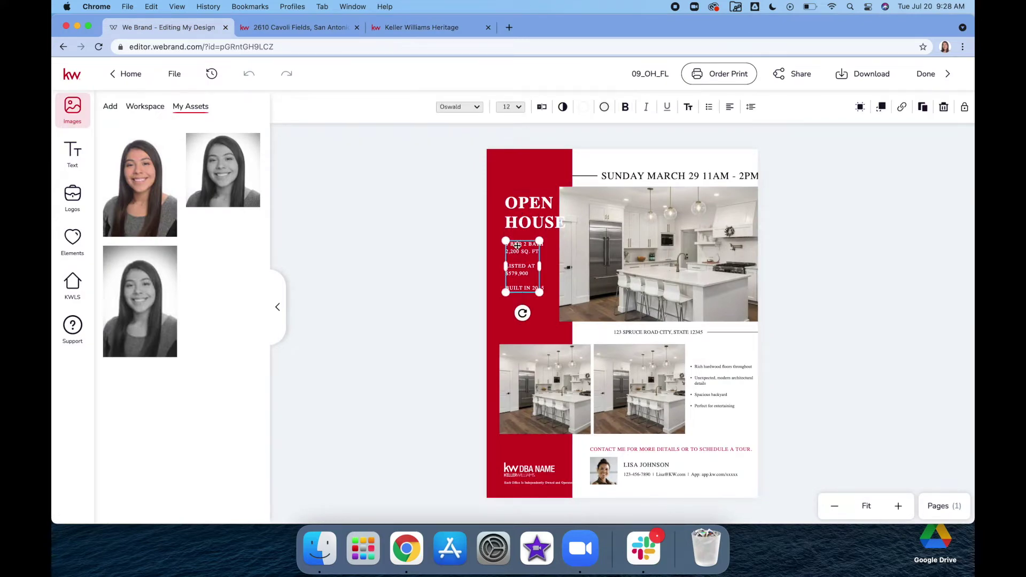
click(321, 29)
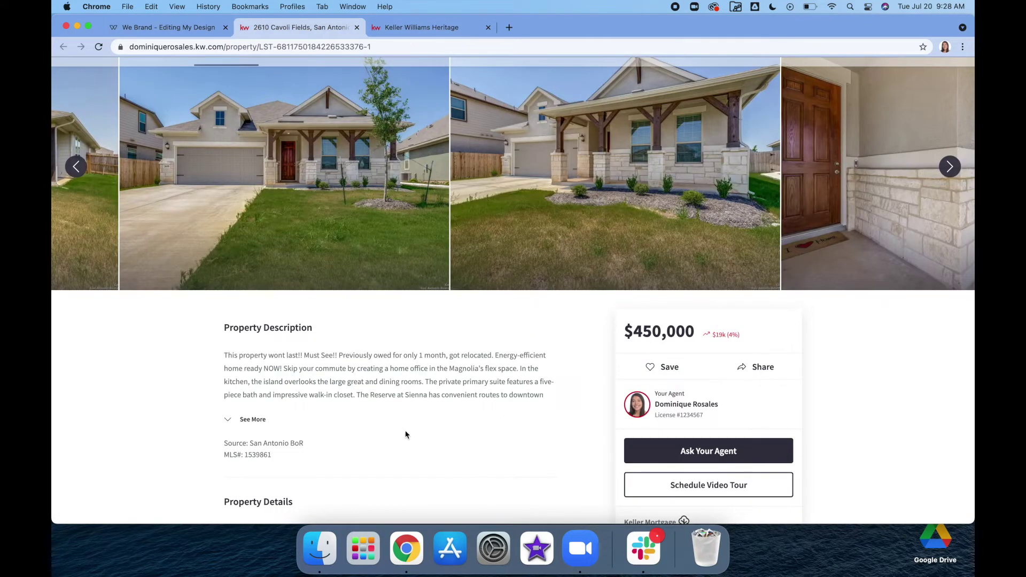
scroll(406, 434, down, 5)
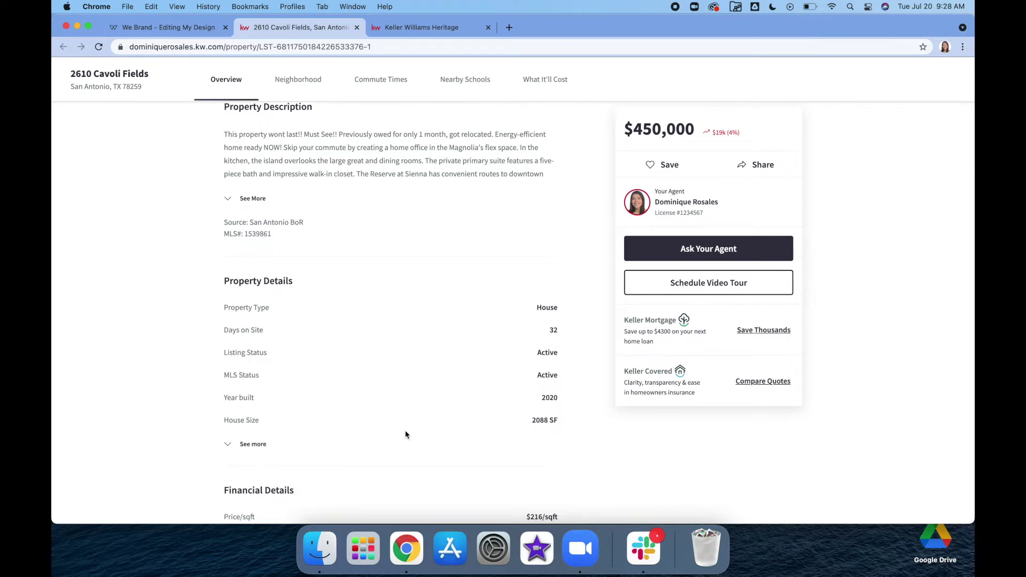
scroll(405, 434, up, 7)
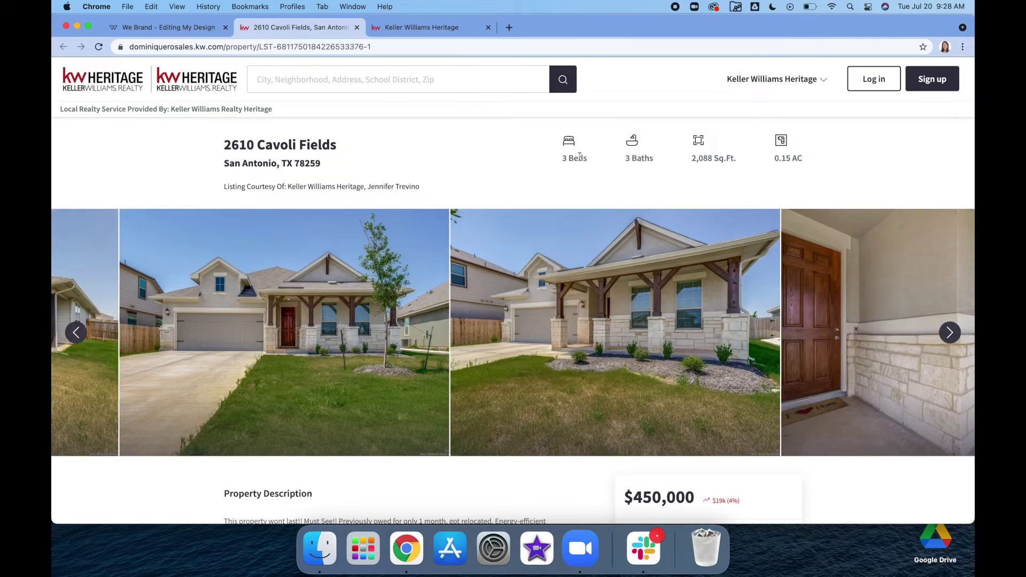
click(162, 28)
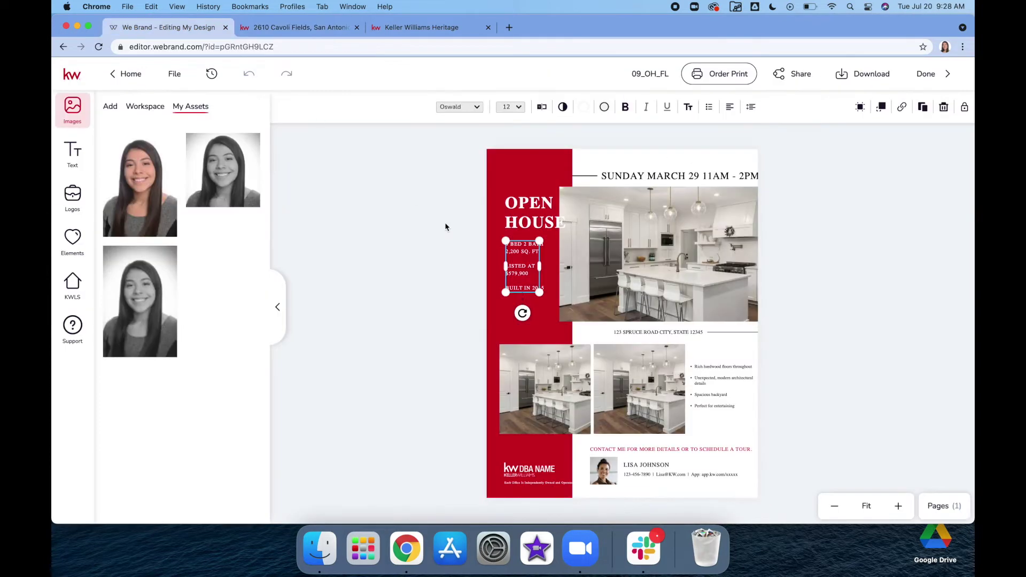
Step: Enter 3 in the details text, widen the box so lines reflow, and recheck the listing
double_click(524, 249)
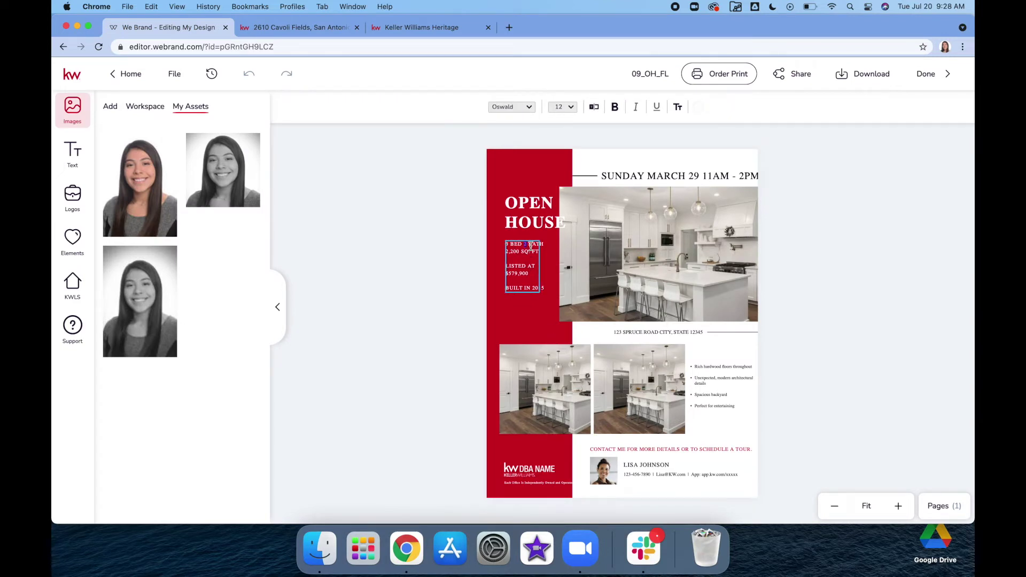
text(3)
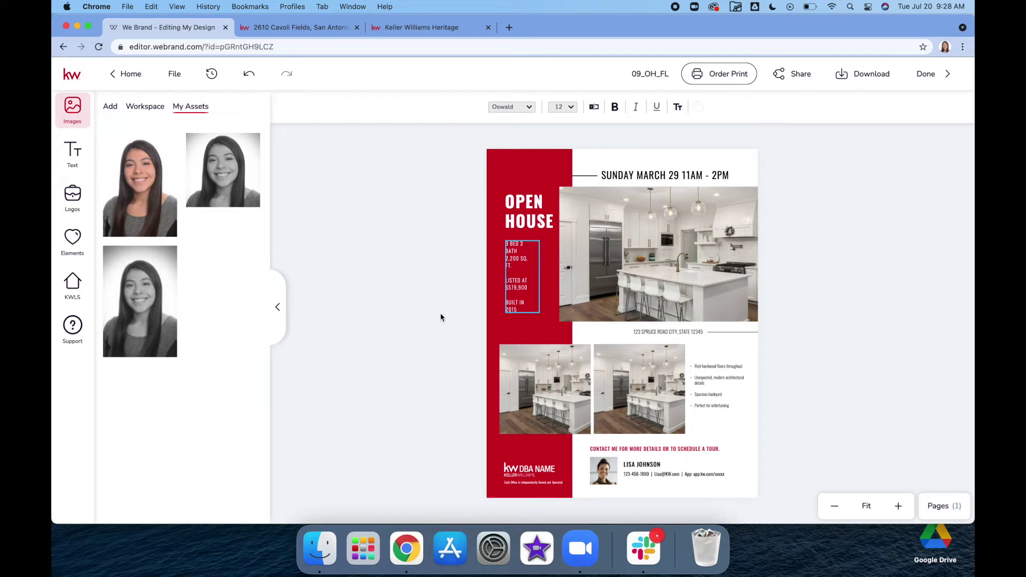
click(521, 290)
drag(541, 277, 553, 267)
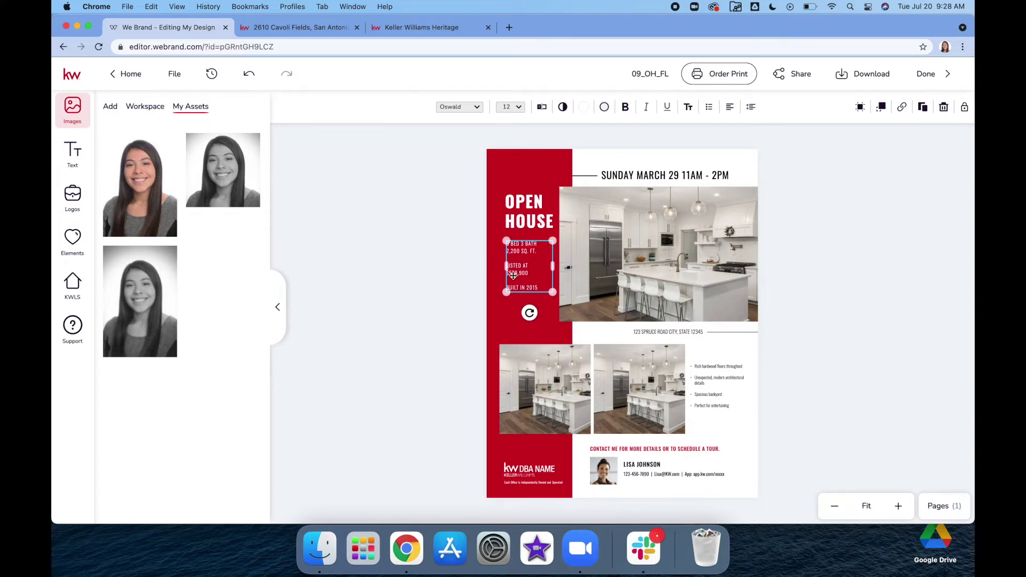
click(406, 27)
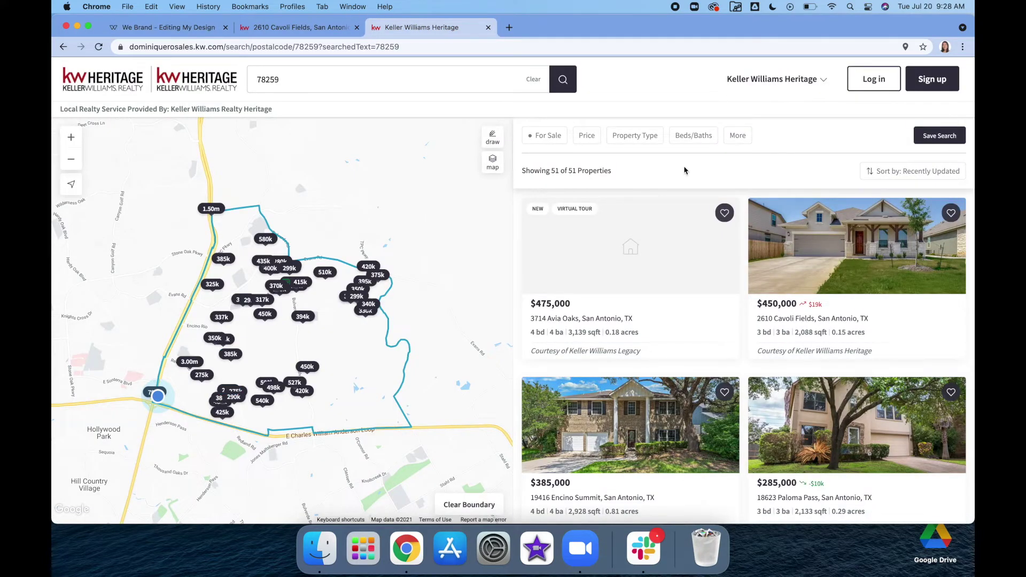
click(307, 30)
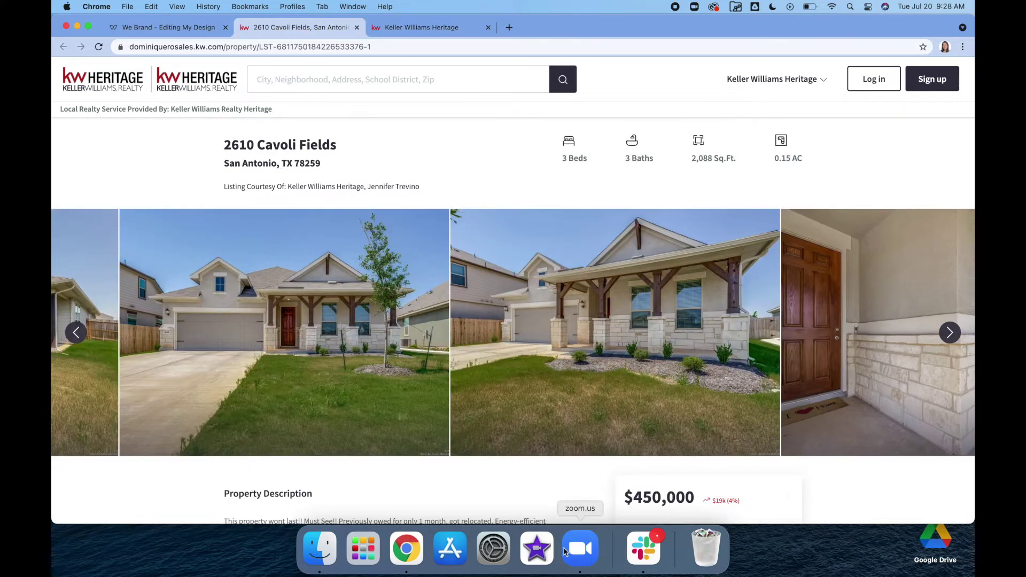
scroll(567, 505, down, 3)
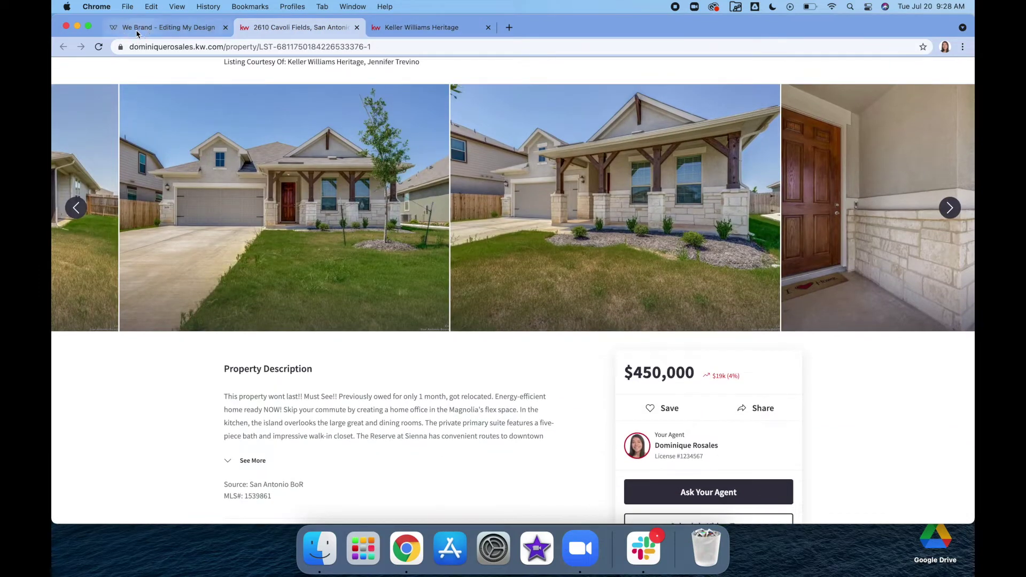
click(140, 28)
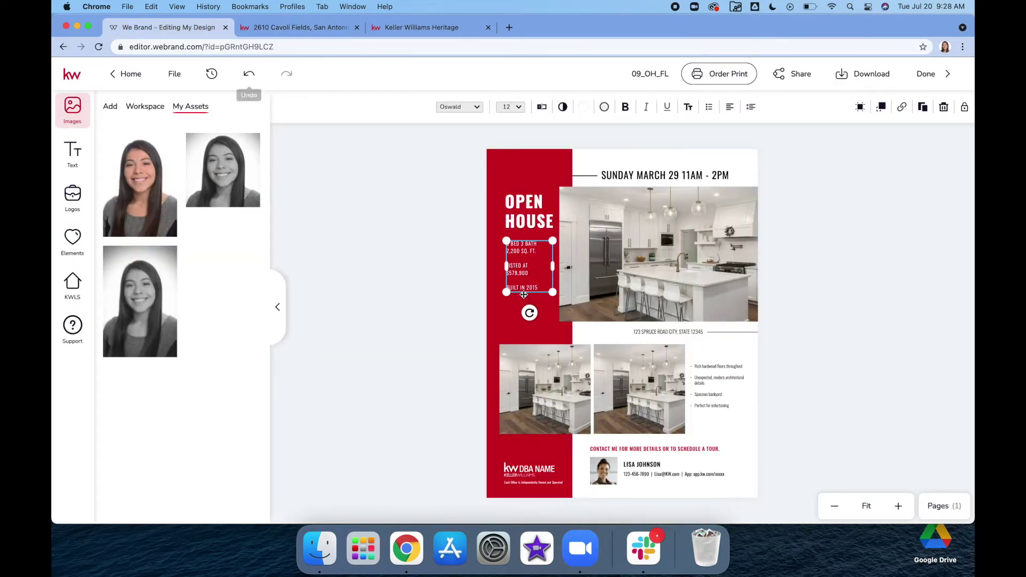
Step: Zoom in on the flyer and delete the old 900 digits from the listed price
click(898, 506)
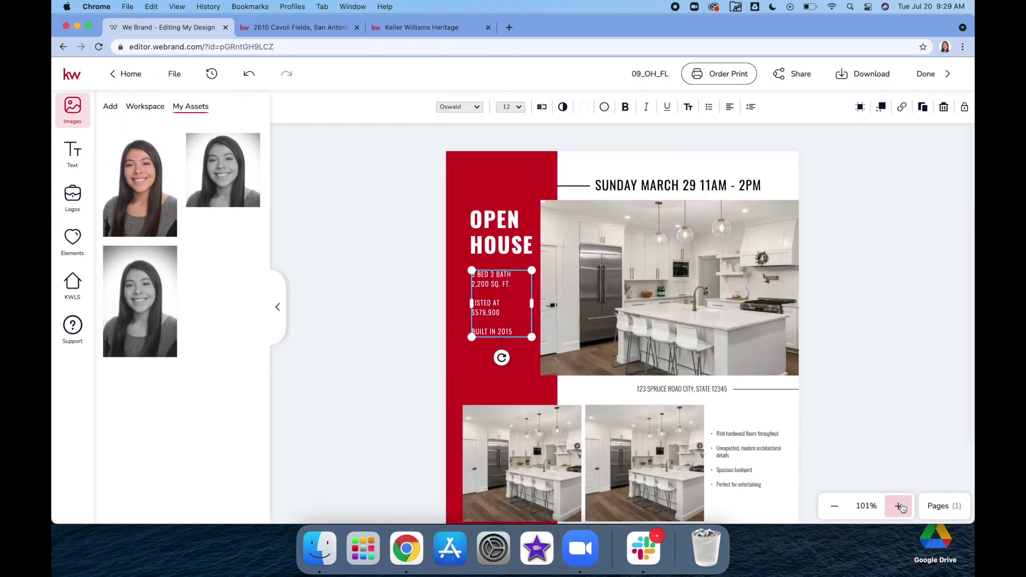
click(900, 506)
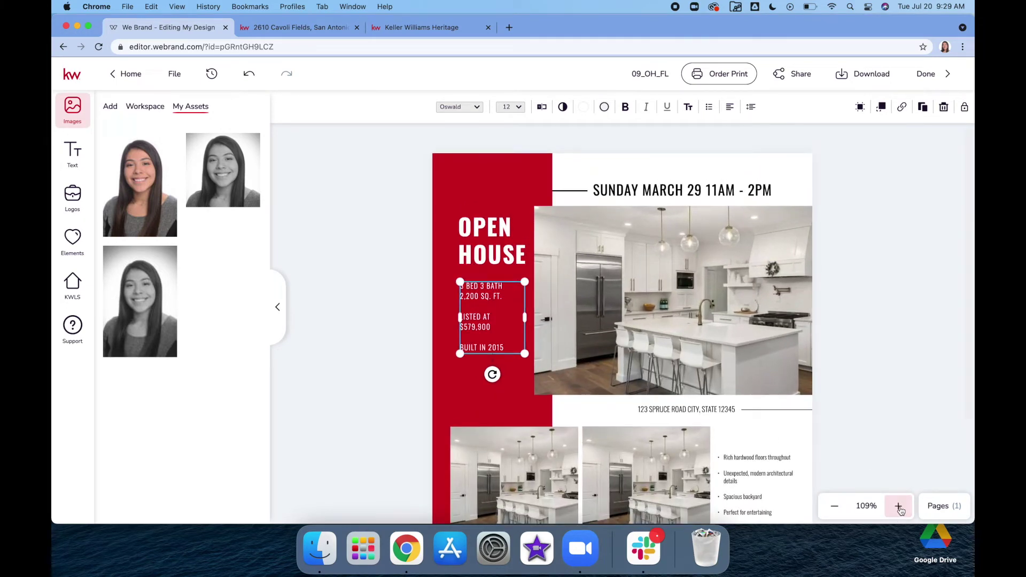
double_click(484, 326)
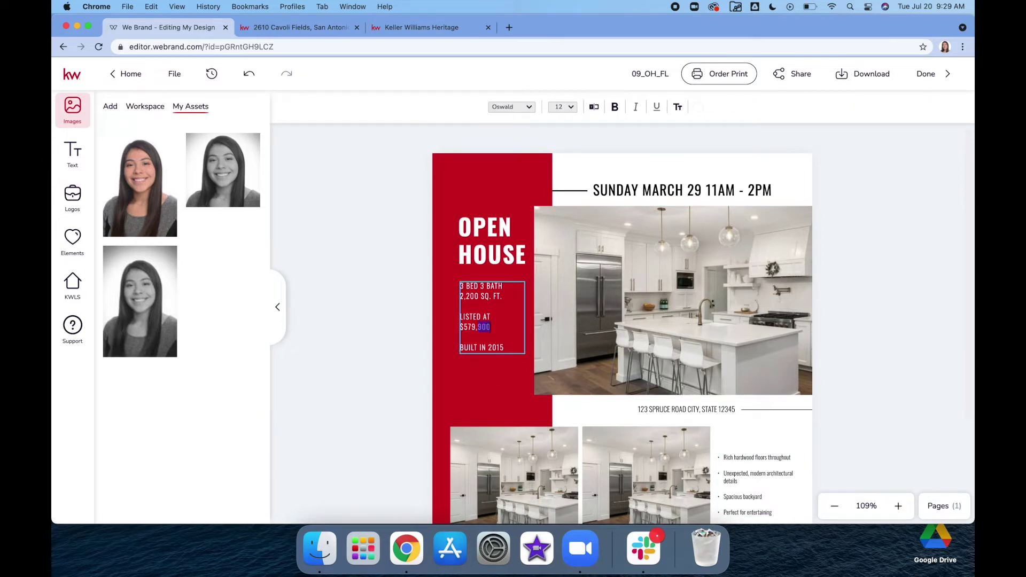
key(BackSpace)
key(BackSpace)
Step: Check the listing values and finish the specs so they read $450,000 and BUILT IN 2020
click(419, 28)
click(305, 27)
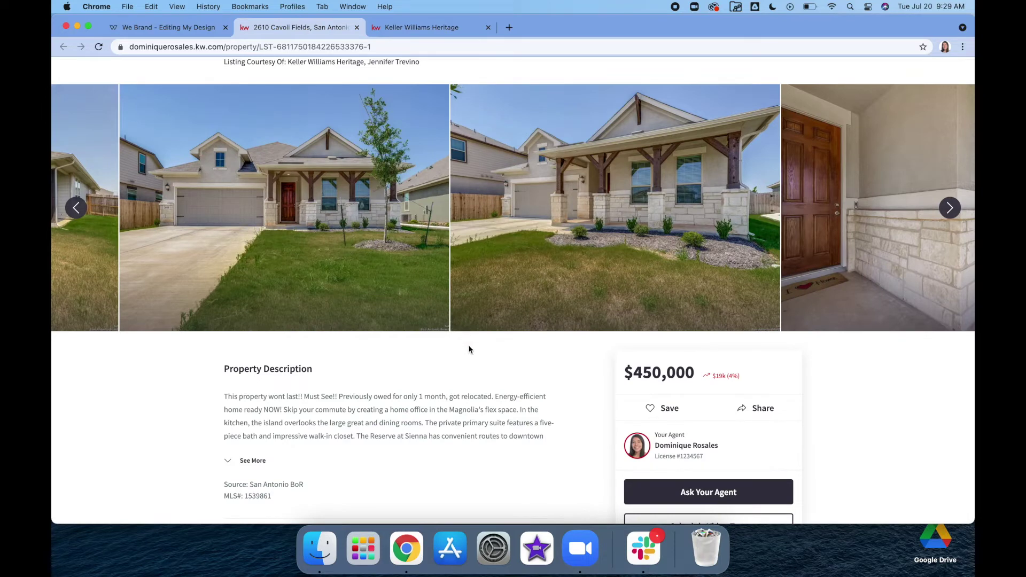
scroll(201, 396, down, 5)
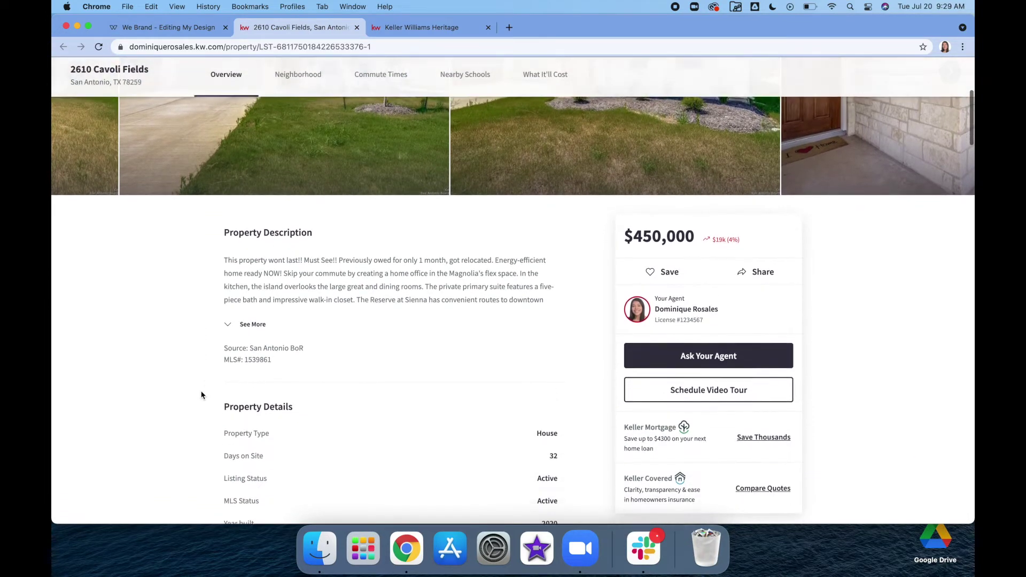
scroll(201, 395, down, 3)
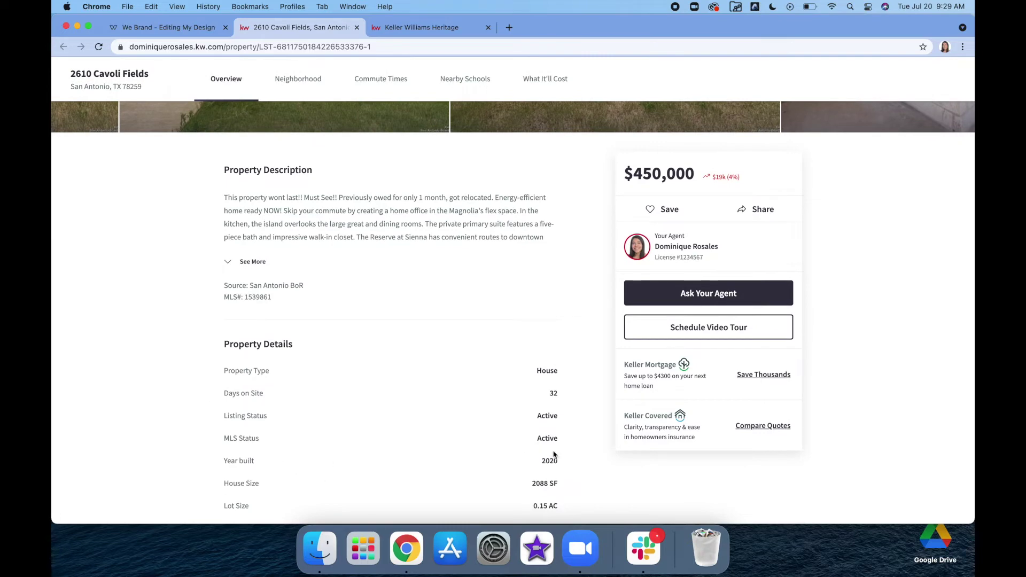
click(139, 30)
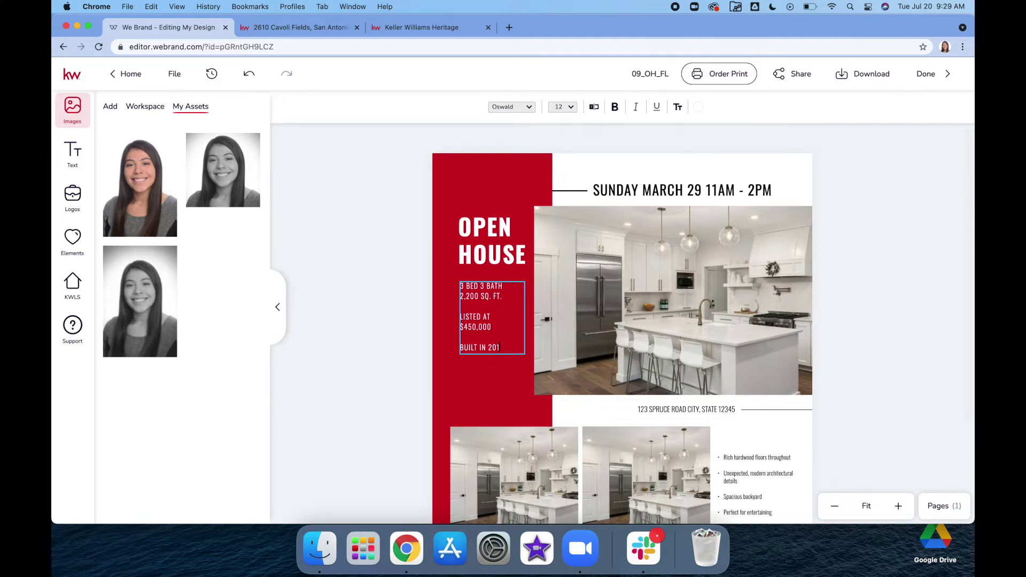
text(0)
key(Escape)
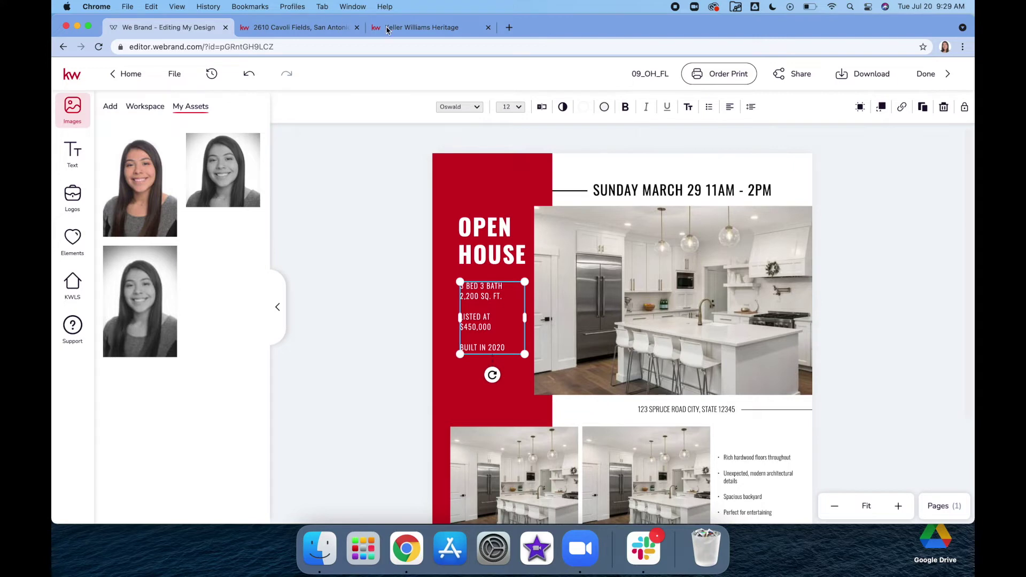
click(388, 29)
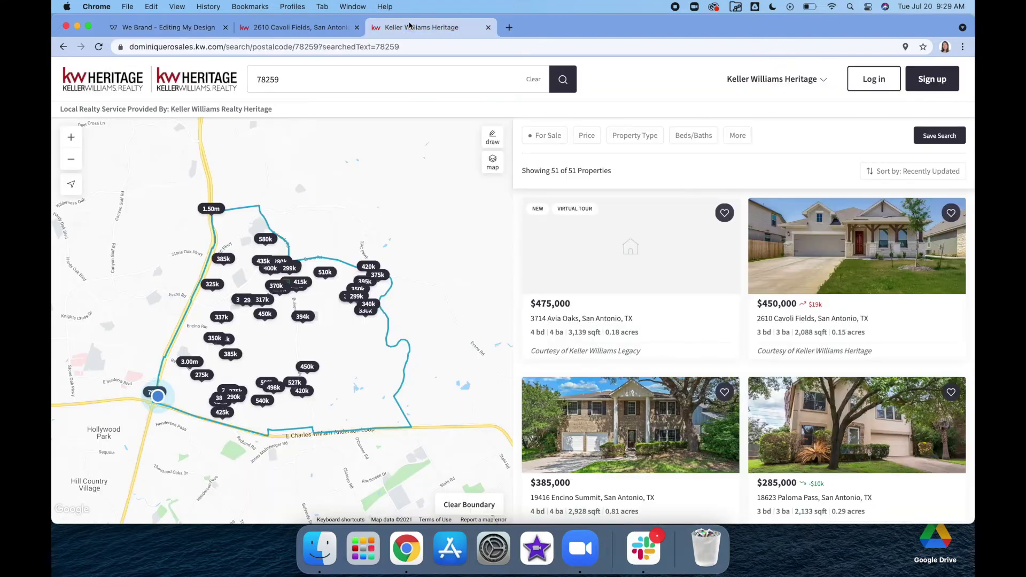
Step: Copy 2,088 from the listing and change the flyer's 2,200 SQ. FT. to 2,088 SQ. FT
click(261, 29)
scroll(688, 230, up, 10)
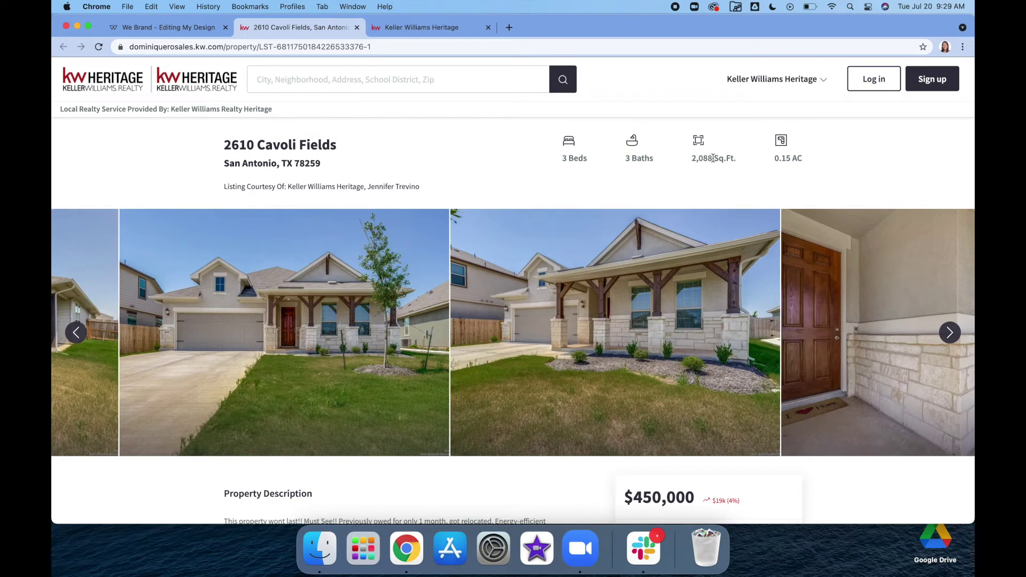
drag(712, 158, 692, 158)
click(142, 29)
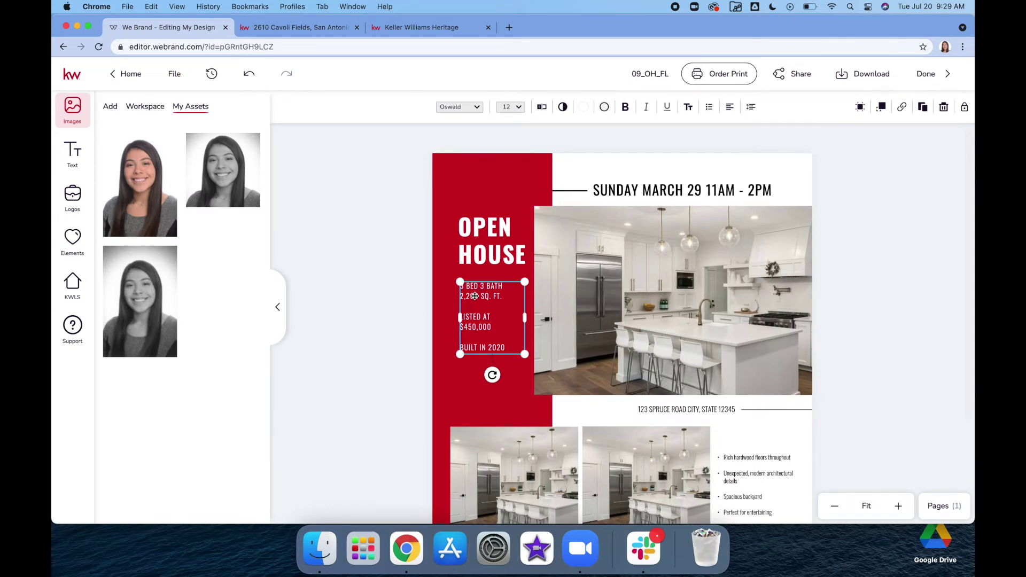
double_click(474, 296)
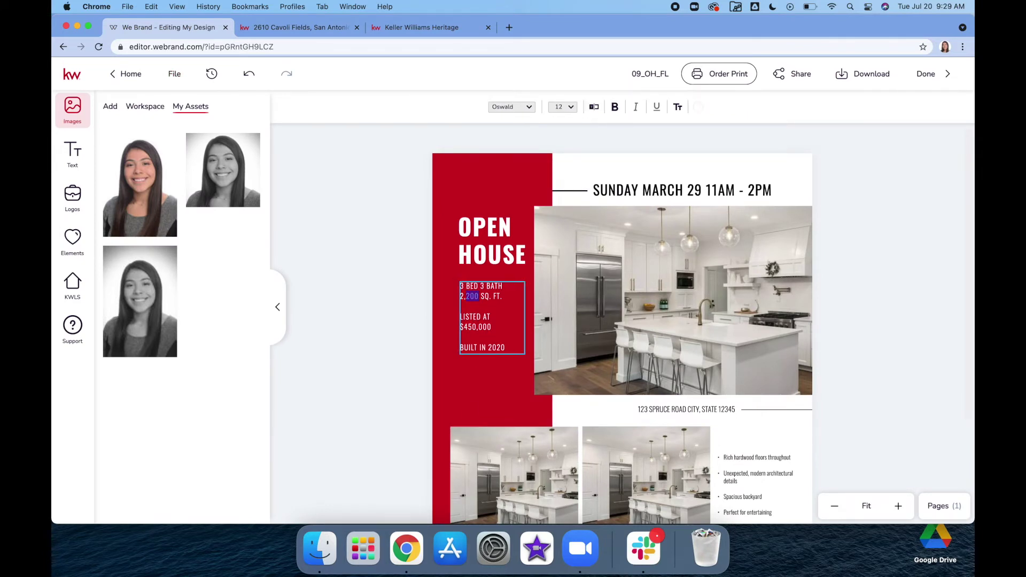
text(088)
key(Escape)
click(871, 273)
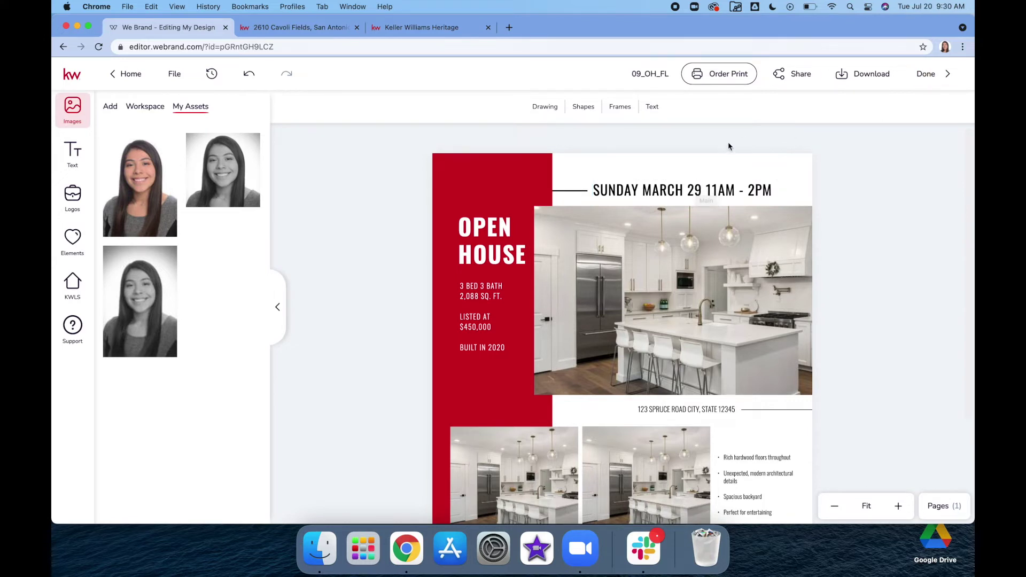
Step: Retype the date heading's weekday and day as SATURDAY 24TH, removing the old text
click(641, 193)
double_click(644, 193)
click(694, 191)
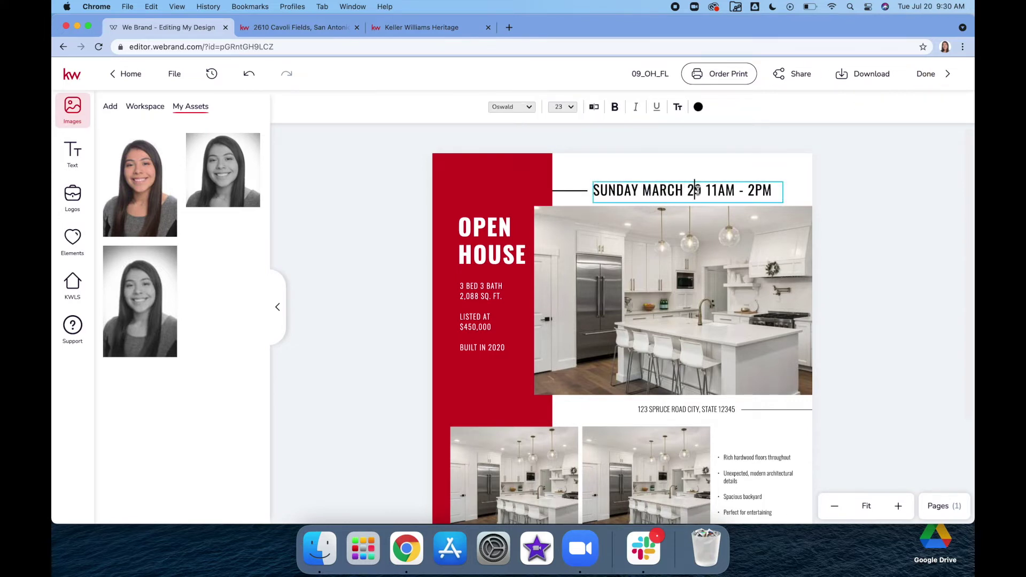
drag(768, 189, 599, 188)
key(BackSpace)
text(art)
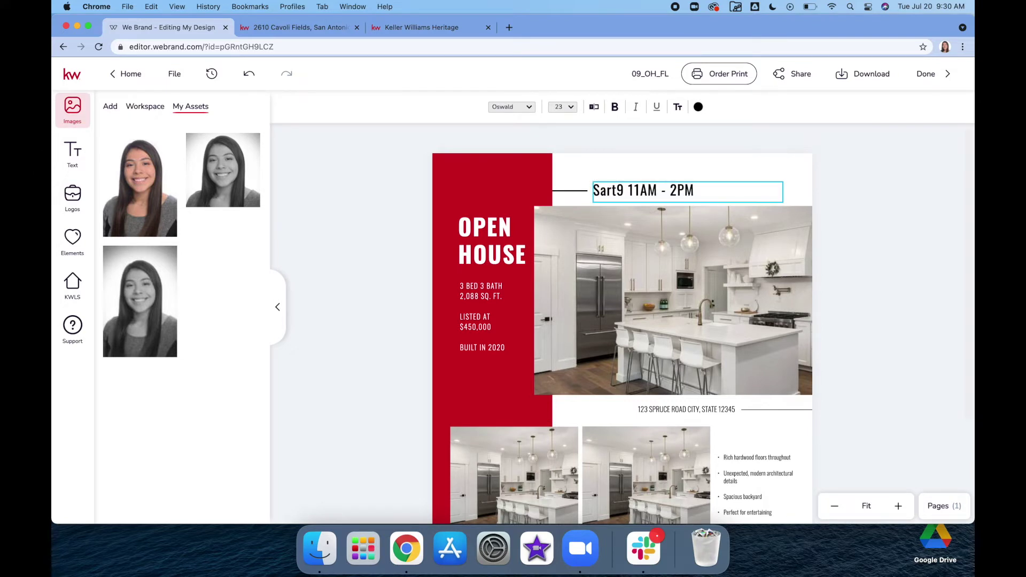
key(BackSpace)
key(BackSpace)
key(BackSpace)
text(ATURDAY)
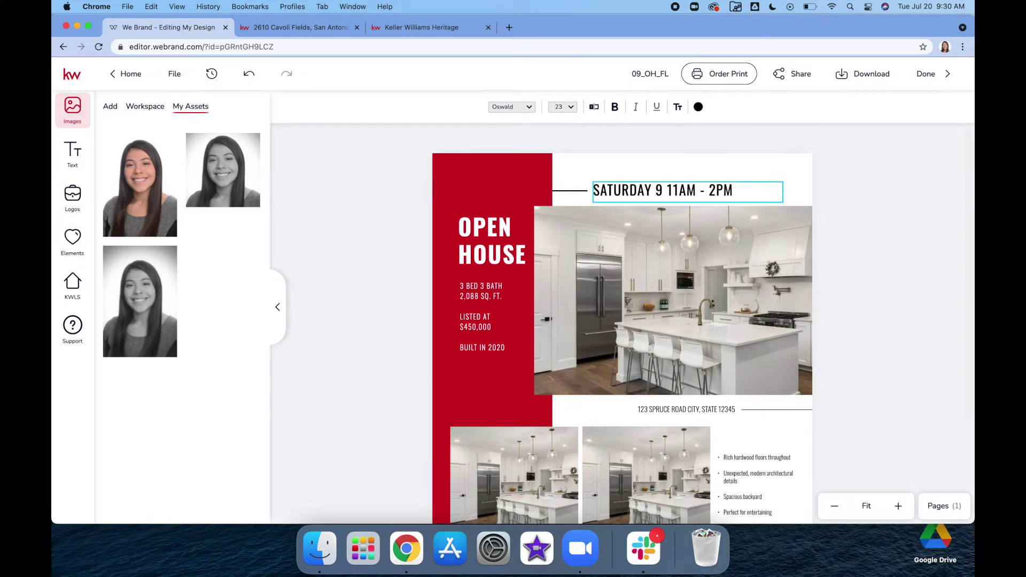
text( 24TH)
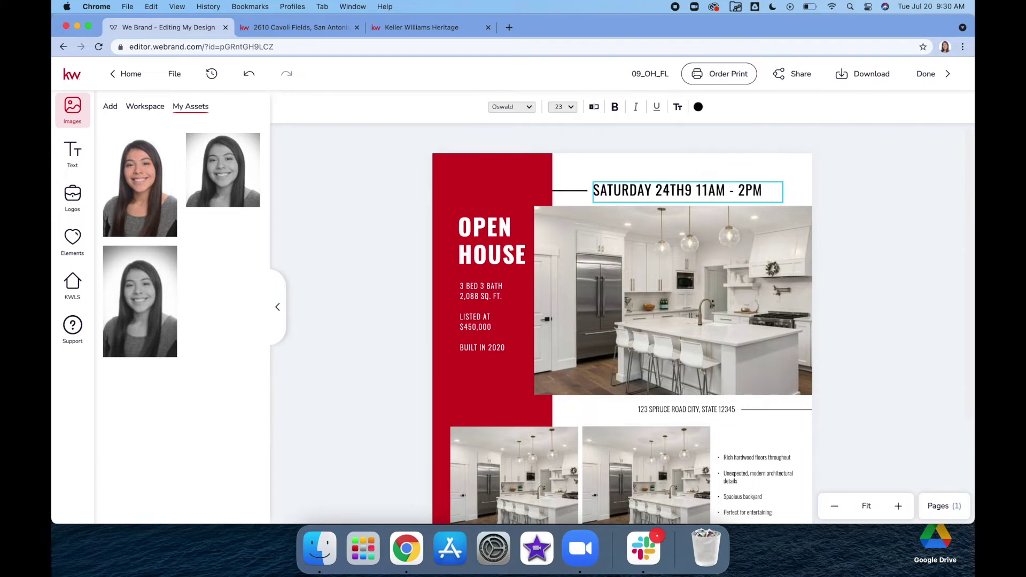
key(Delete)
key(Right)
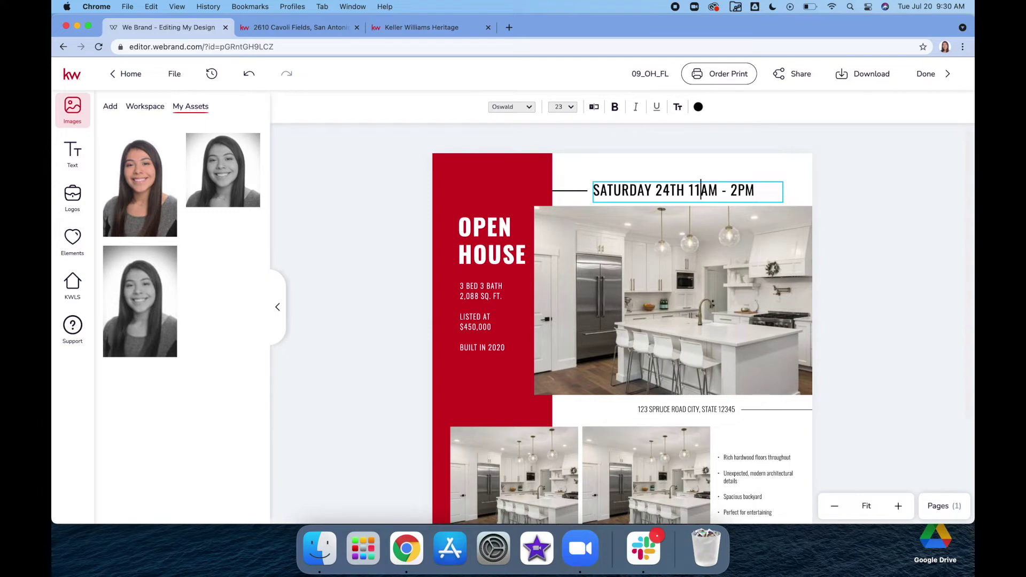
click(874, 188)
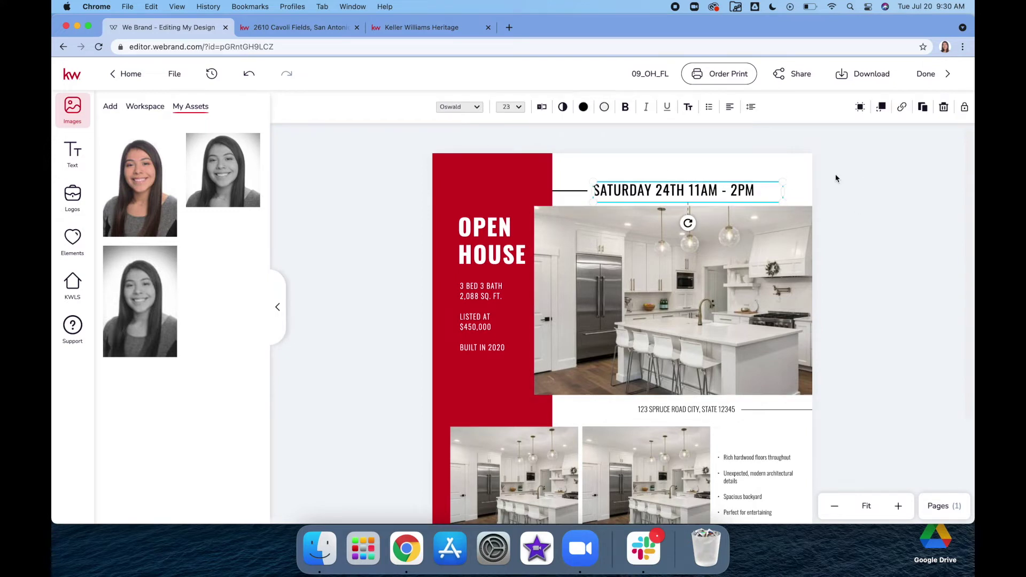
click(836, 177)
Step: Insert JULY after SATURDAY and widen the box so SATURDAY JULY 24TH 11AM - 2PM fits on one line
click(655, 189)
click(651, 190)
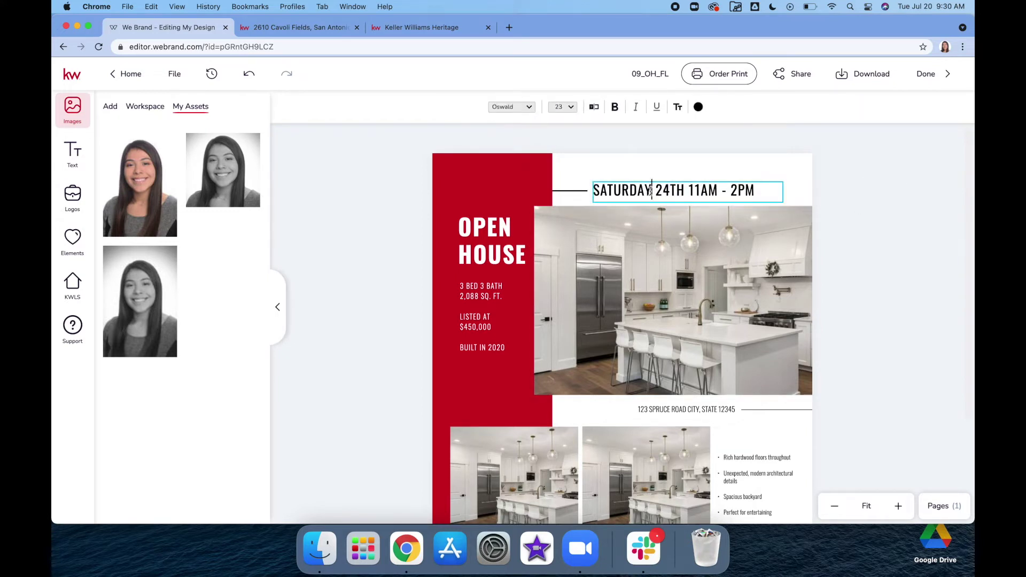
text(JUL)
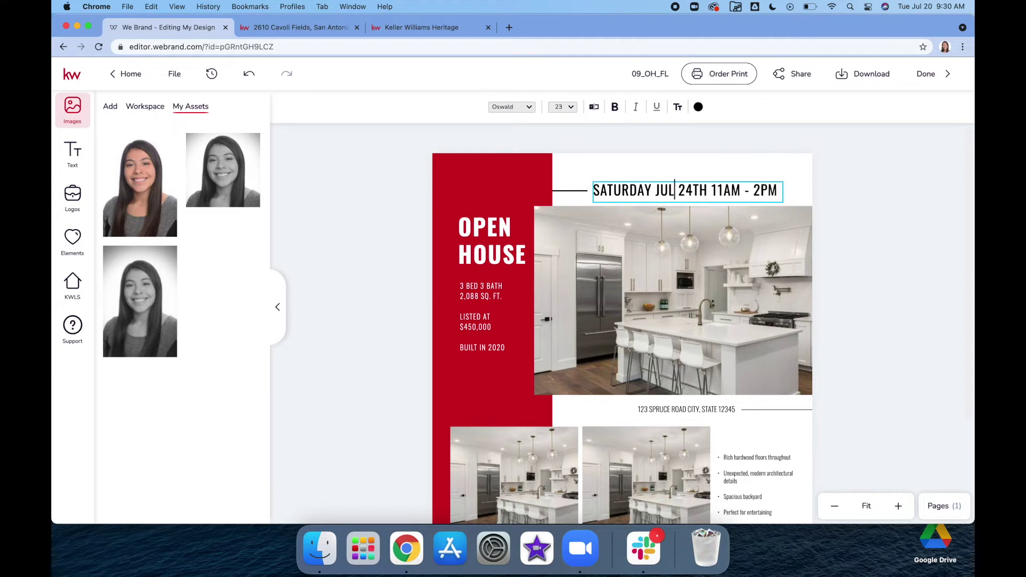
text(Y)
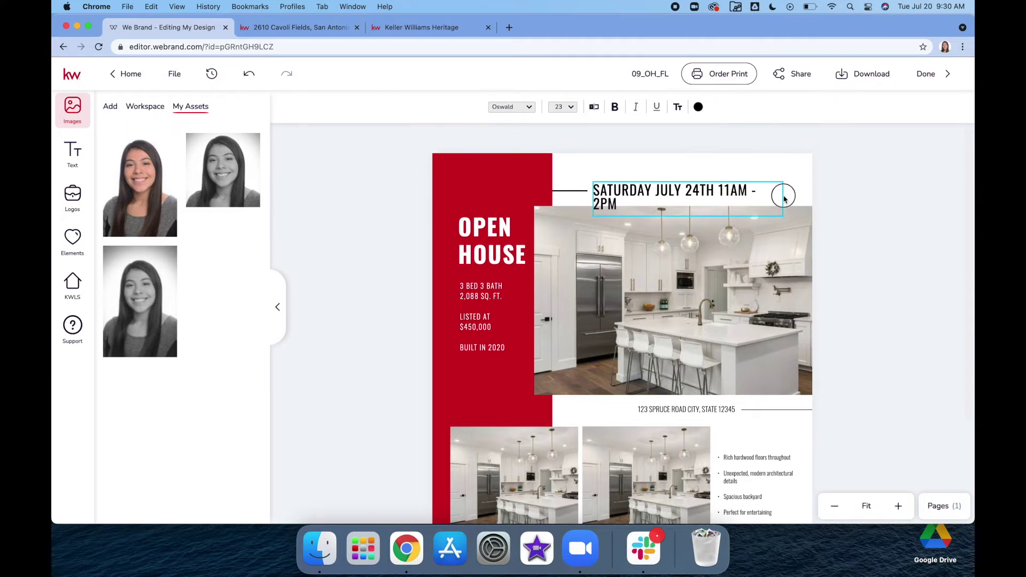
click(789, 199)
drag(785, 198, 796, 188)
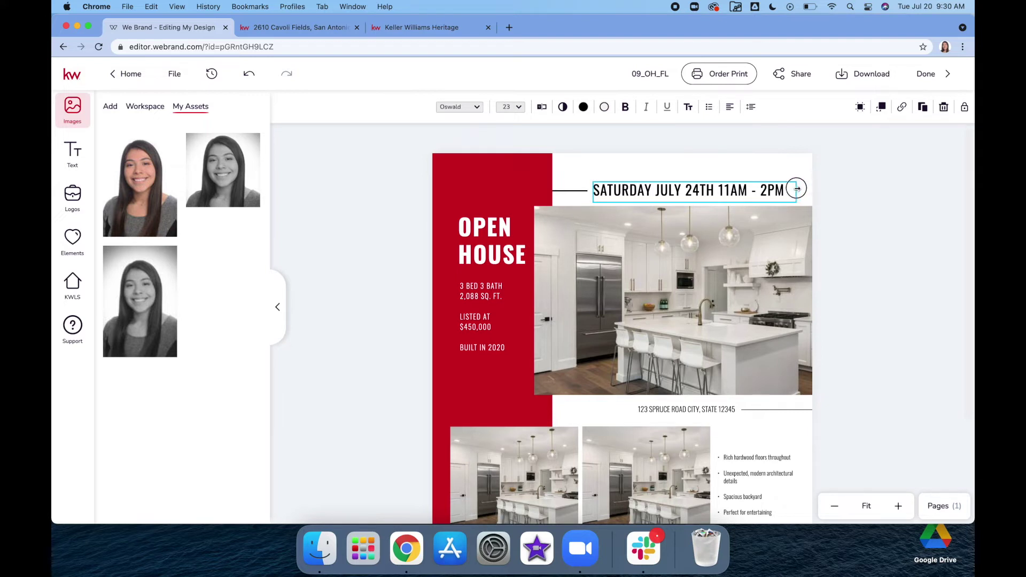
click(834, 196)
Step: Select the property's street address on the listing page
scroll(851, 384, down, 3)
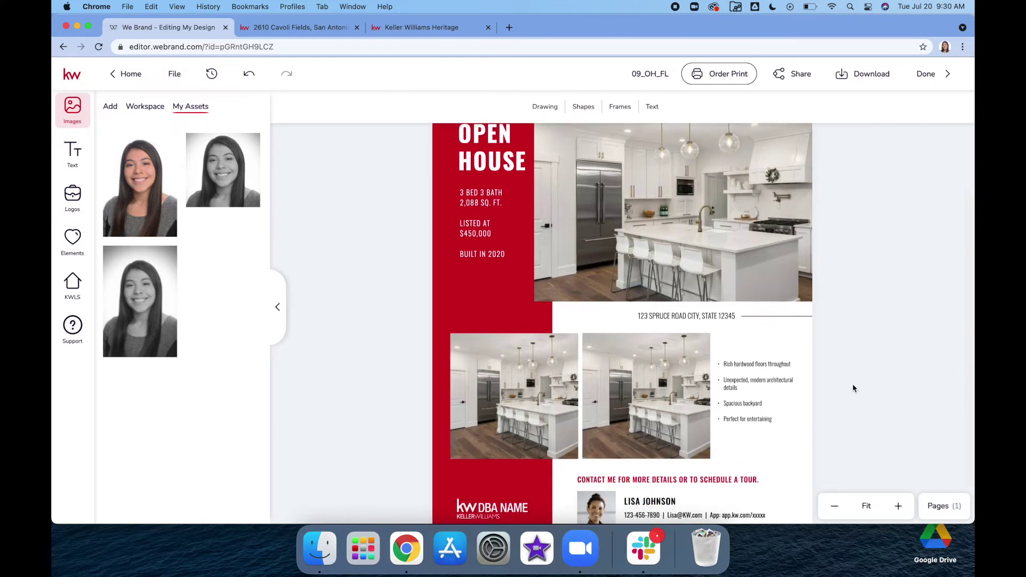
scroll(852, 384, down, 2)
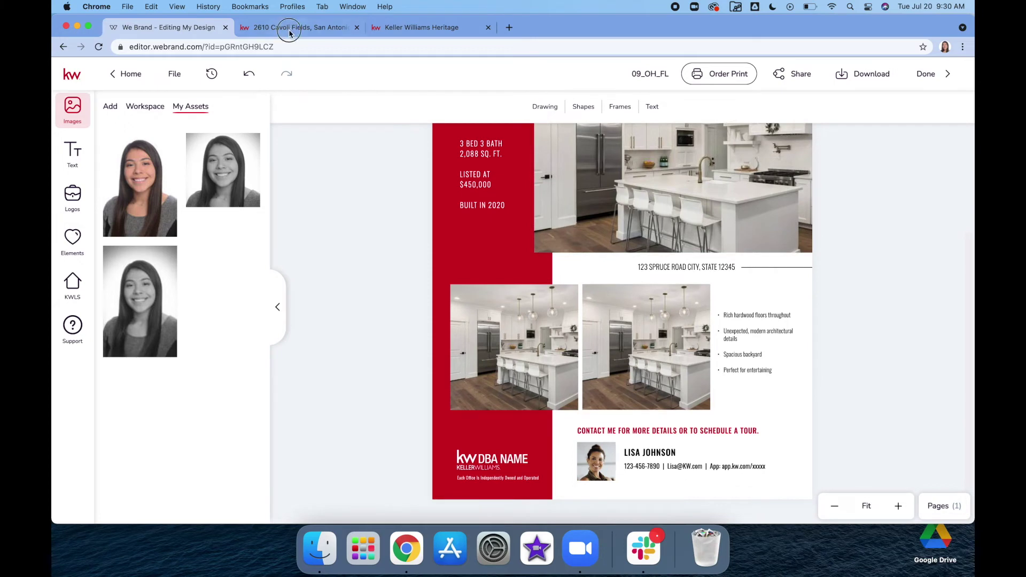
click(289, 29)
drag(335, 145, 218, 146)
key(super+c)
Step: Paste the listing's street address over the flyer's placeholder address line and begin typing the city
click(179, 29)
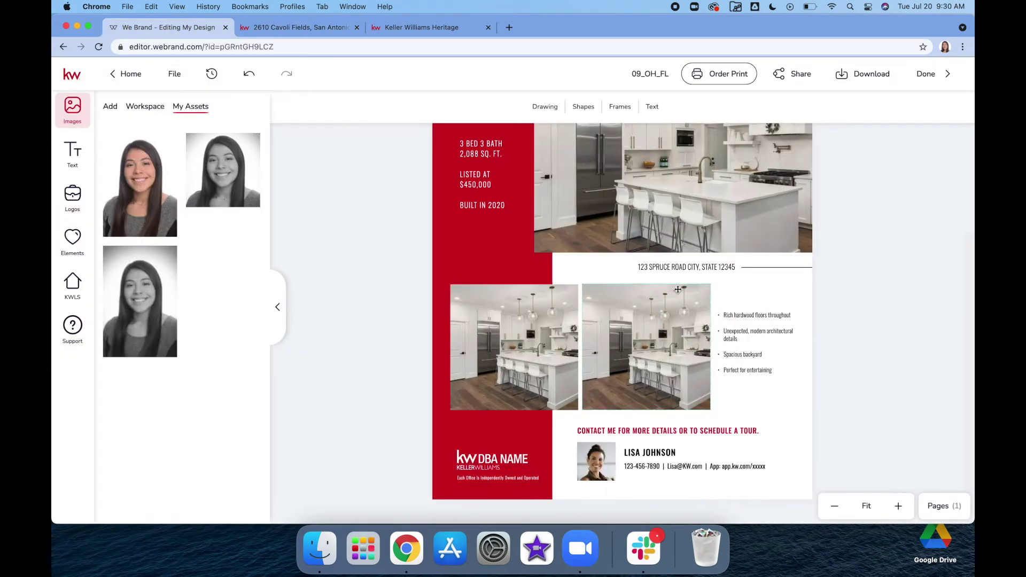
double_click(662, 266)
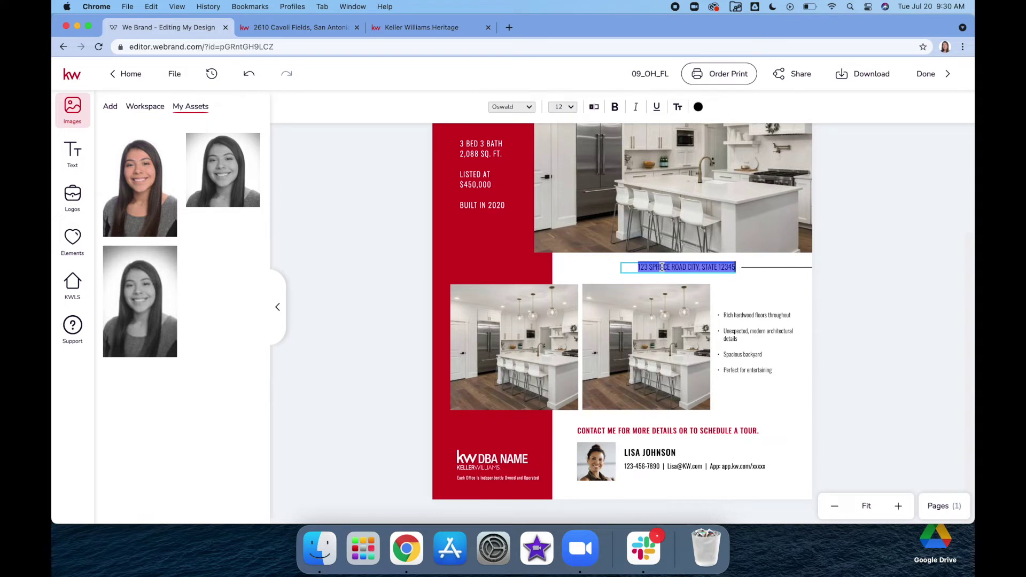
key(super+v)
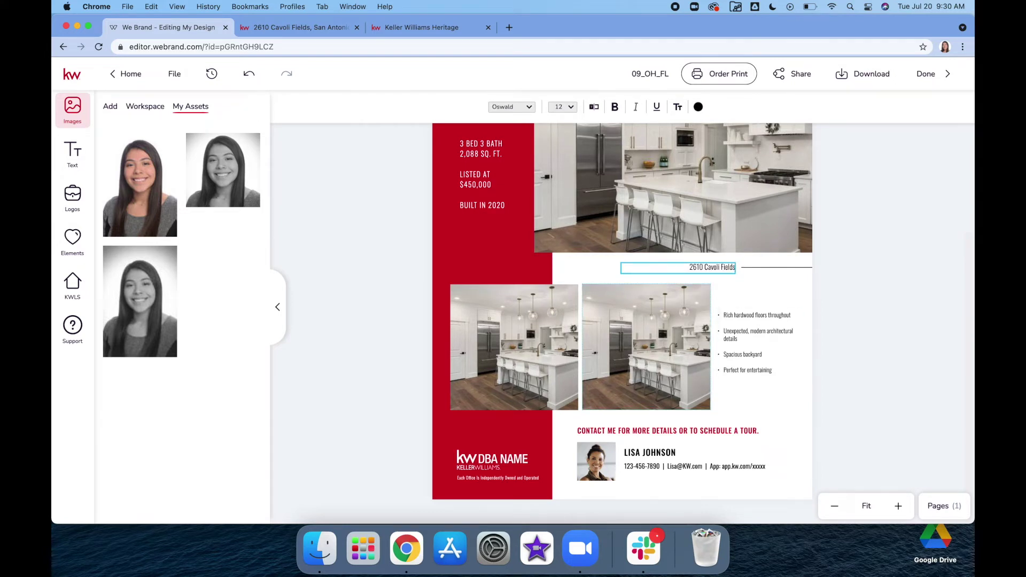
text(, SAN AN)
click(320, 27)
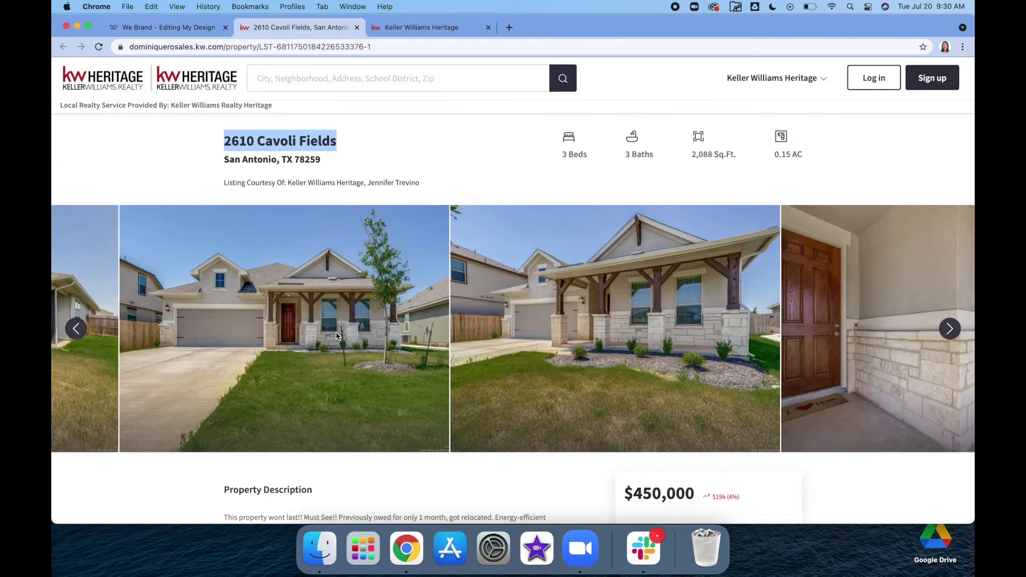
Step: Check the listing's street address and zip code, then return to the flyer editor
scroll(336, 332, down, 4)
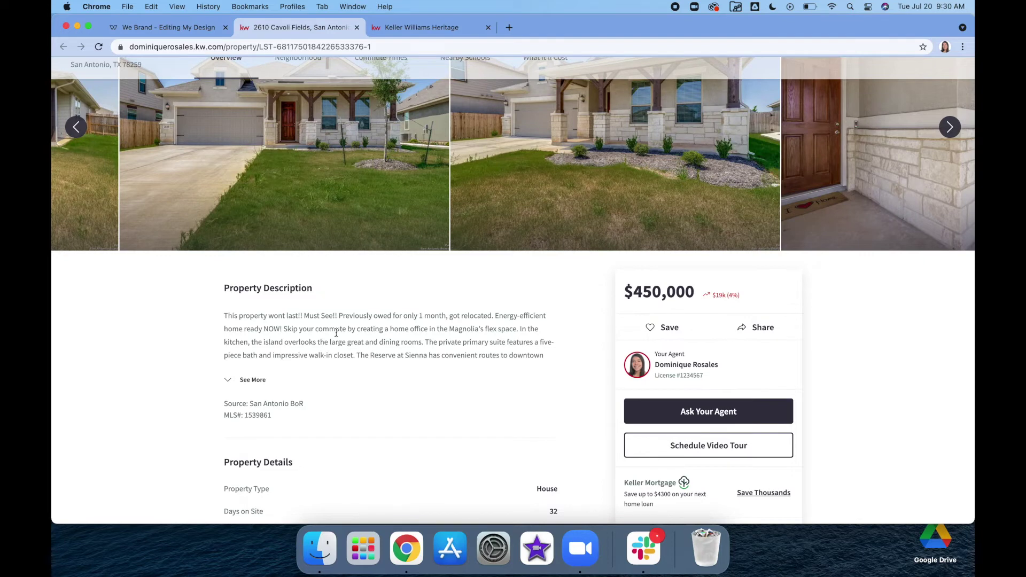
scroll(336, 332, down, 3)
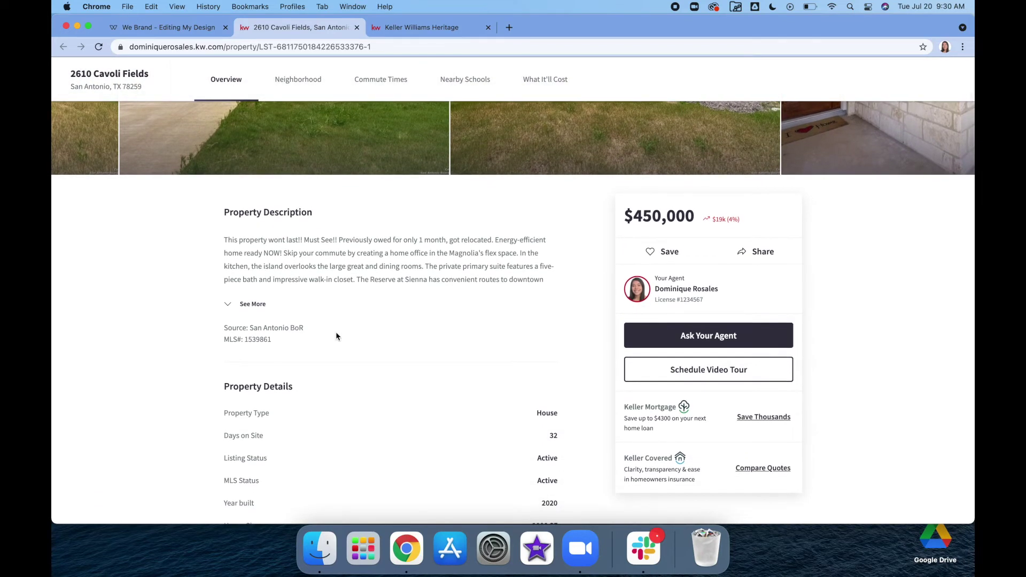
scroll(336, 336, up, 10)
triple_click(278, 145)
click(305, 163)
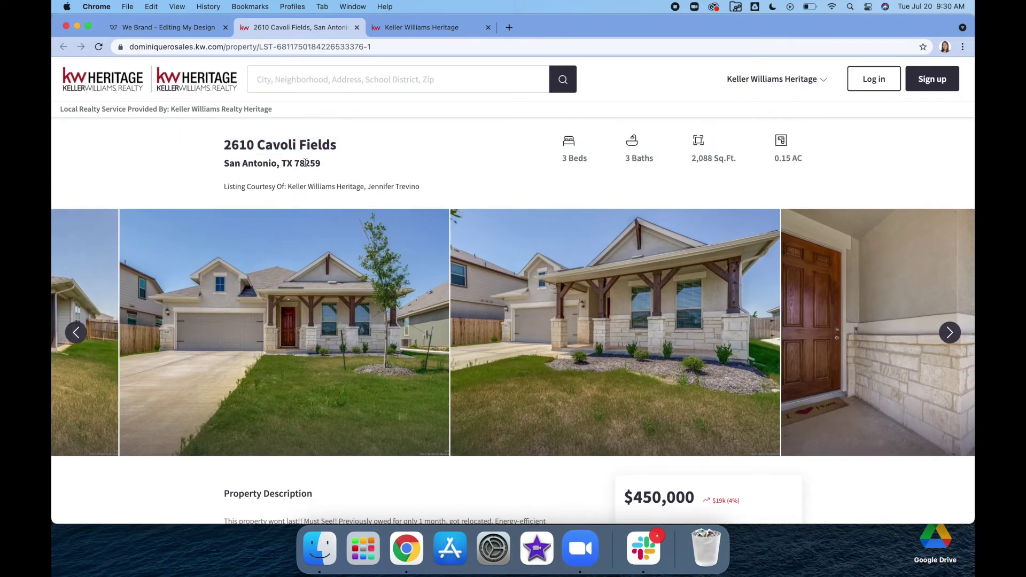
double_click(305, 163)
click(163, 27)
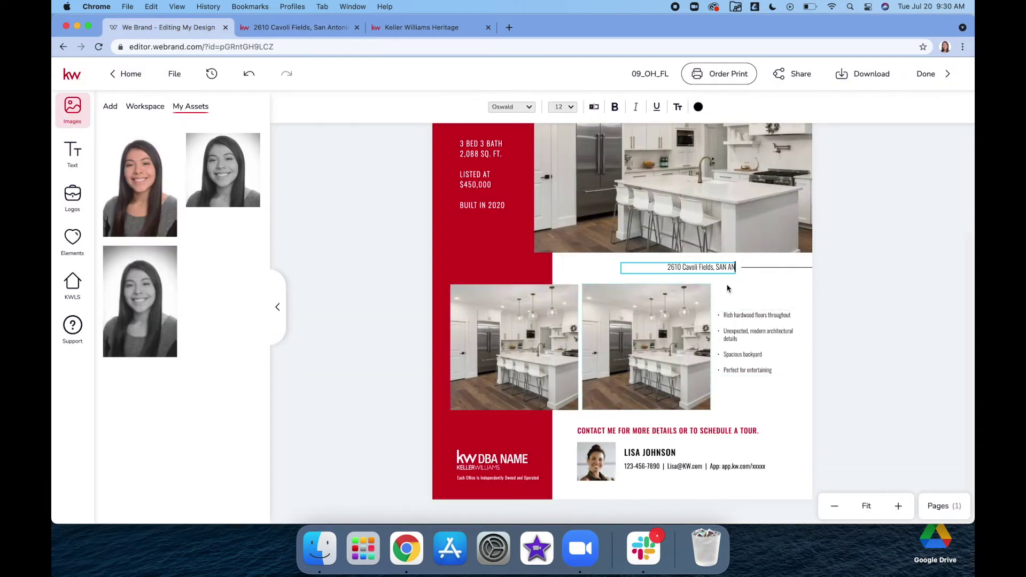
Step: Complete the flyer's address line with the full city name, state TX and zip code
key(BackSpace)
key(BackSpace)
key(BackSpace)
key(BackSpace)
key(BackSpace)
text(an)
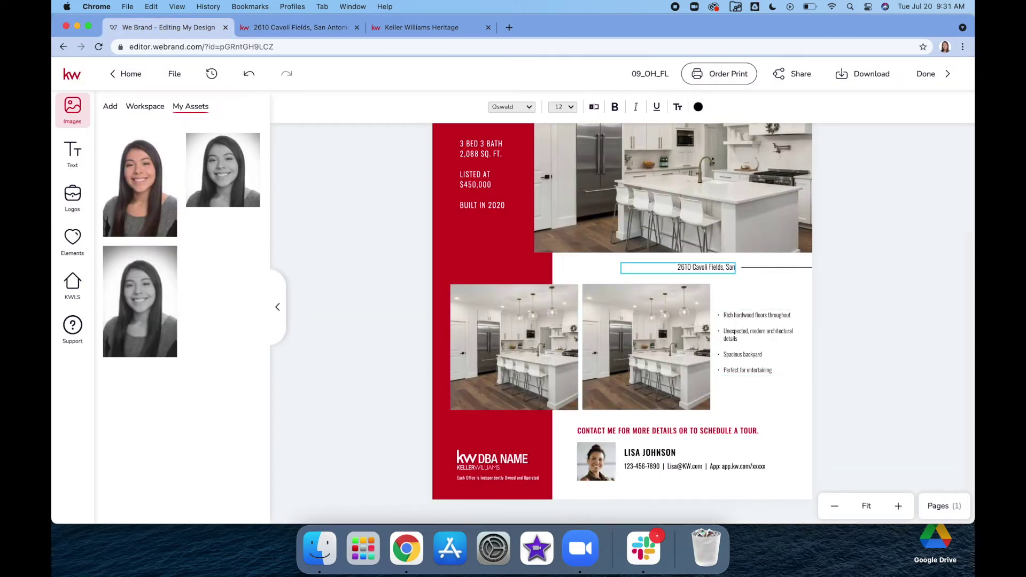
text(ntonio, TX 78259)
click(892, 266)
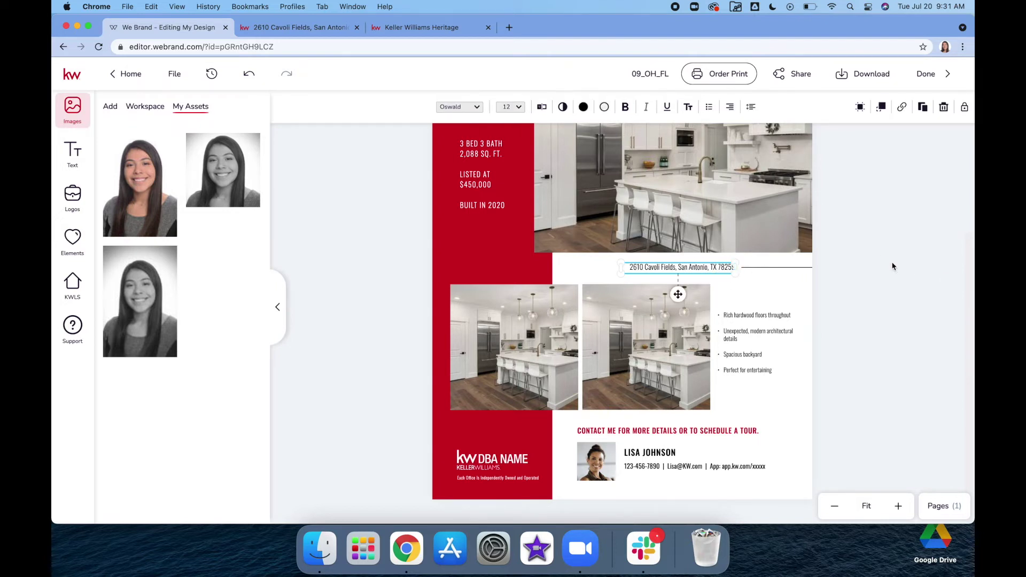
click(857, 303)
scroll(770, 366, down, 1)
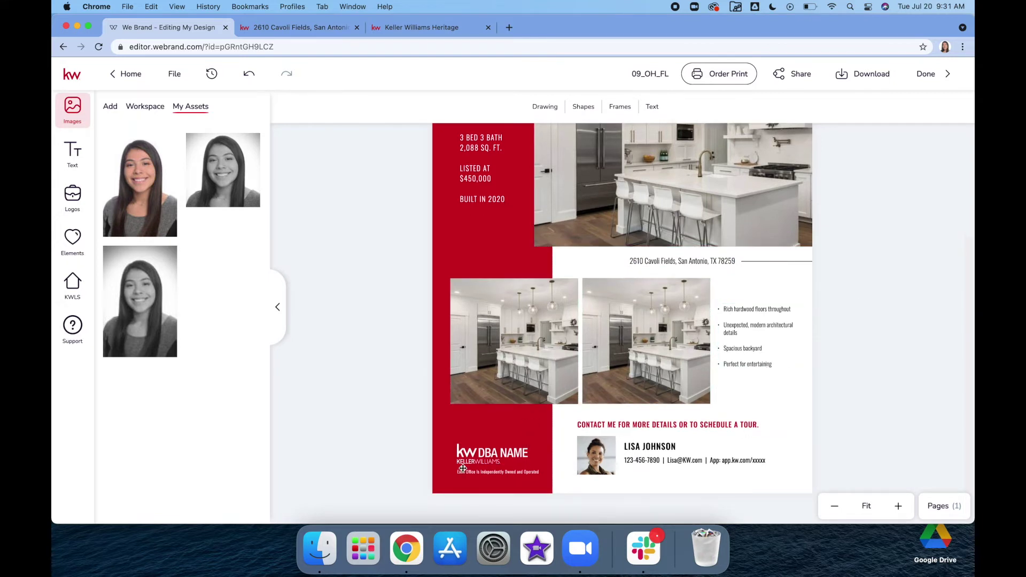
click(472, 452)
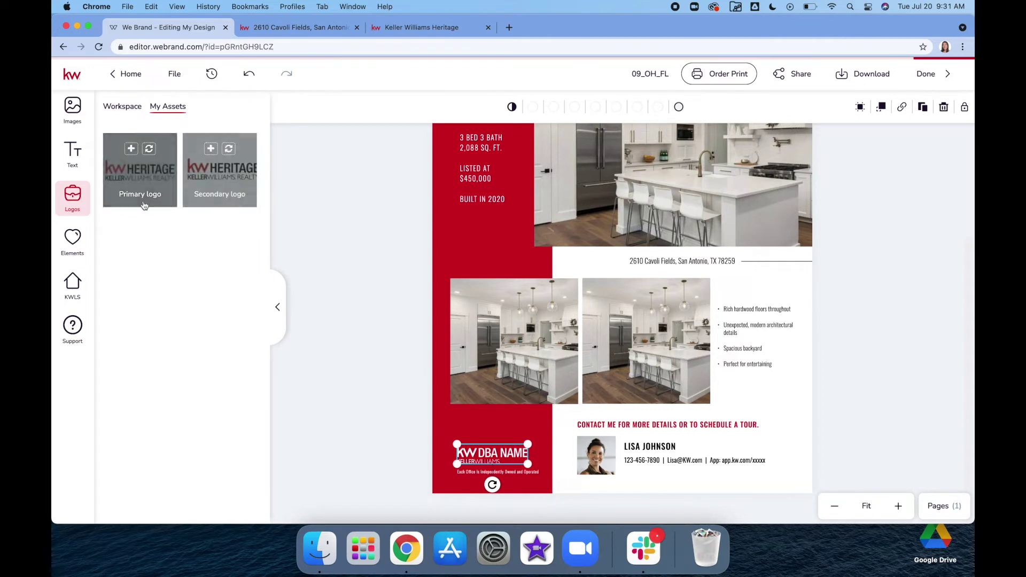
Step: Replace the placeholder KW DBA NAME logo with the KW Heritage primary logo from My Assets
click(71, 199)
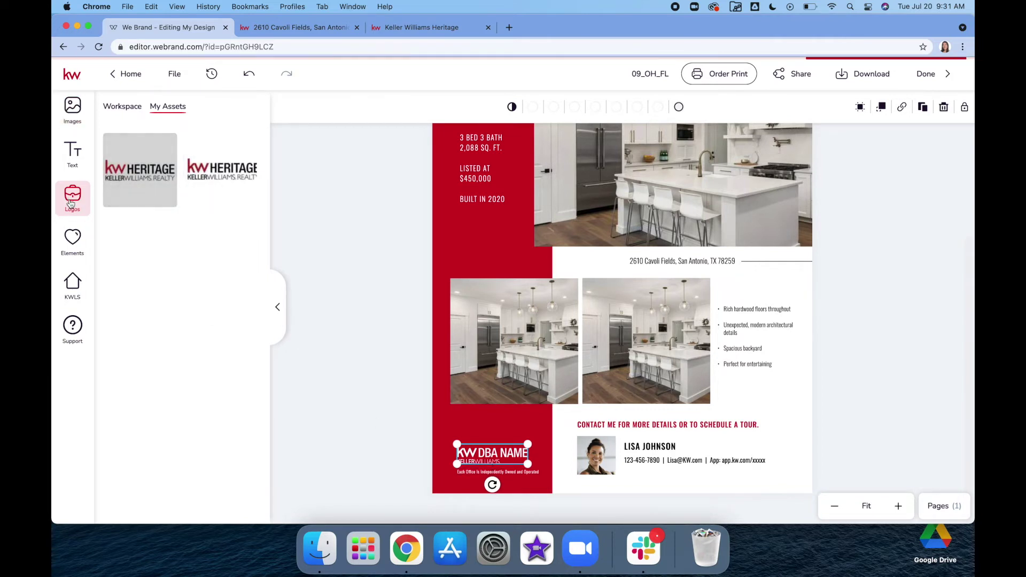
mouse_move(147, 153)
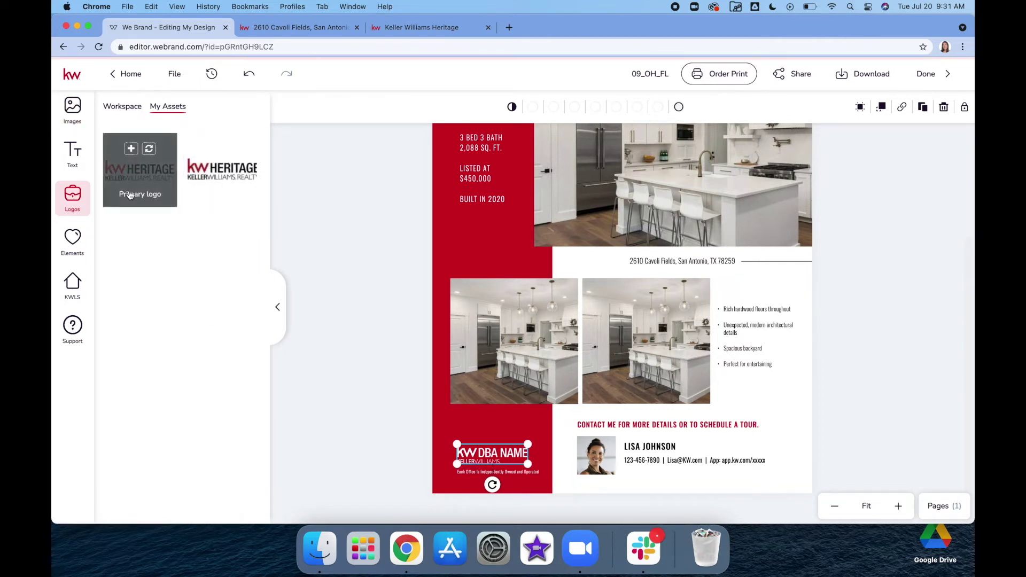
click(148, 151)
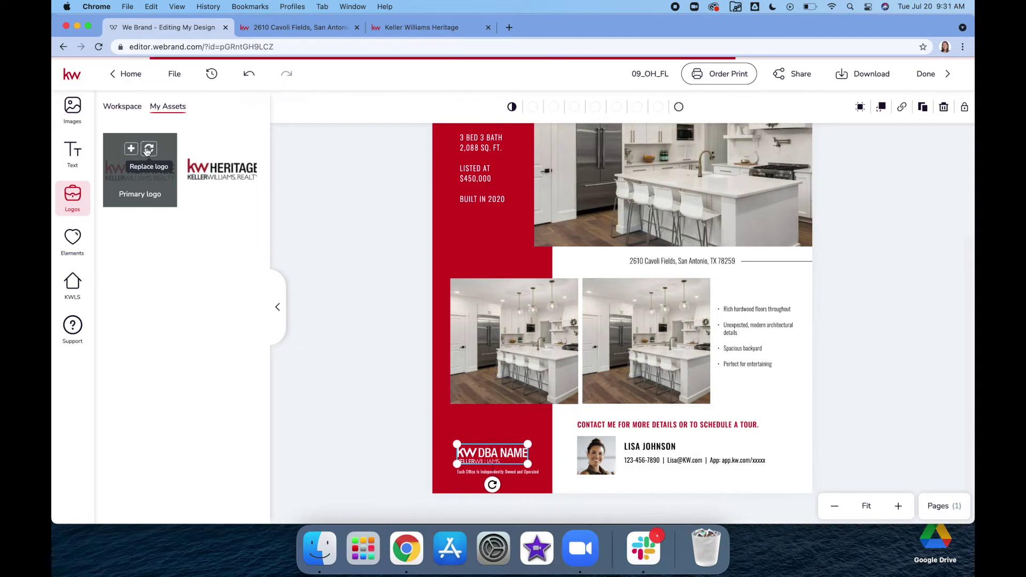
click(332, 255)
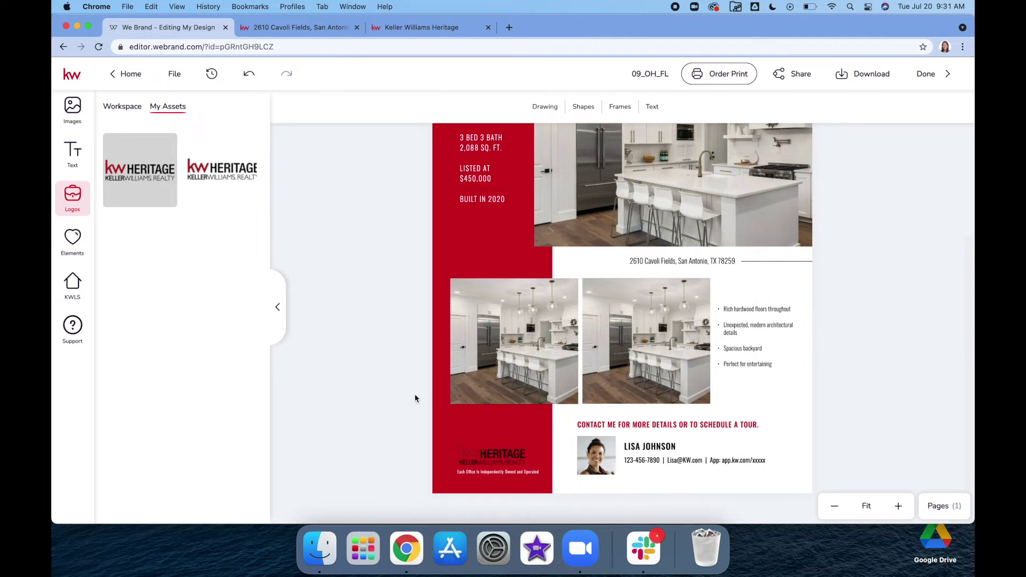
click(597, 453)
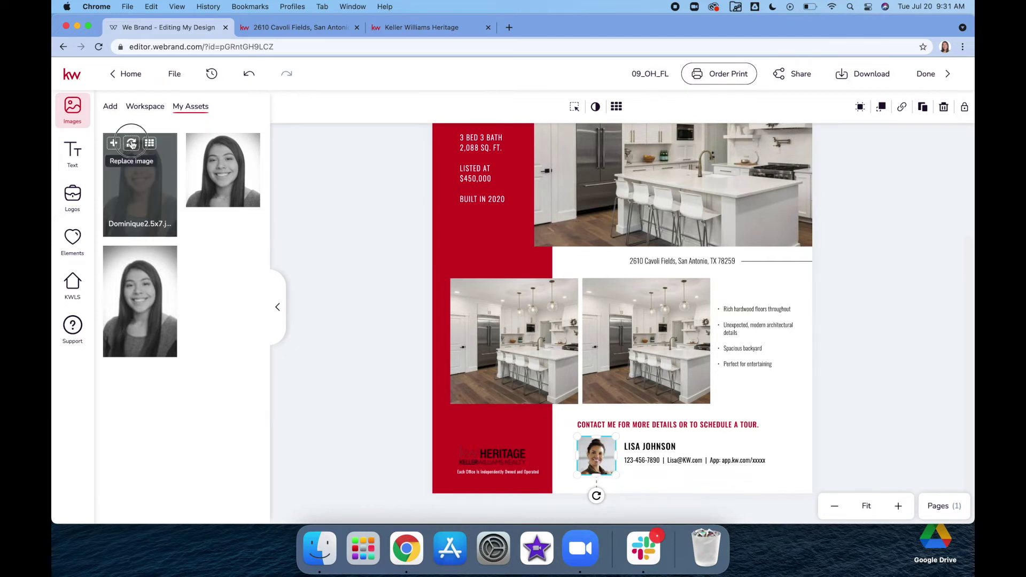
Step: Swap the sample headshot for the first My Assets agent photo and centre the face in its frame
click(131, 143)
double_click(593, 454)
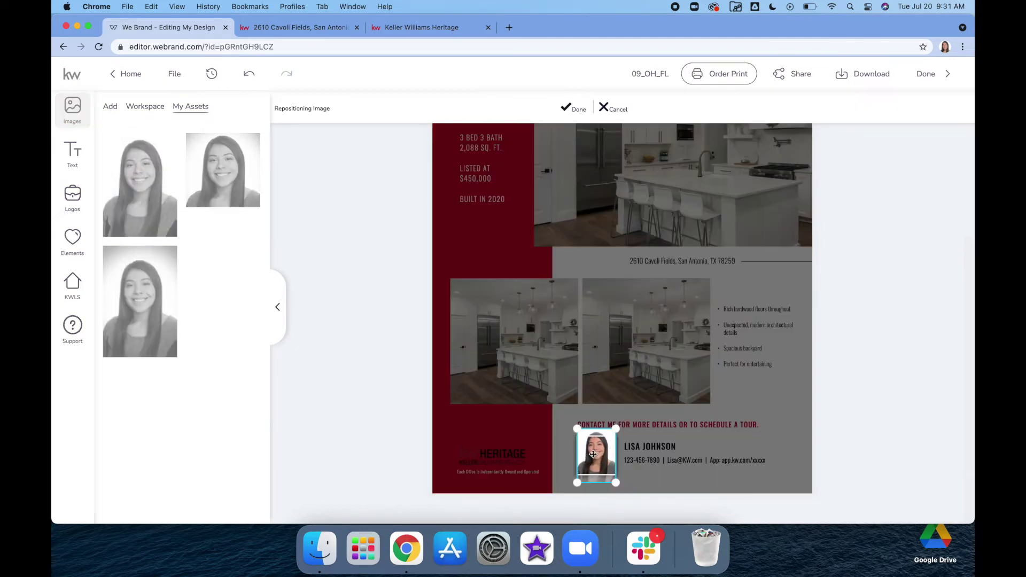
drag(593, 453, 593, 458)
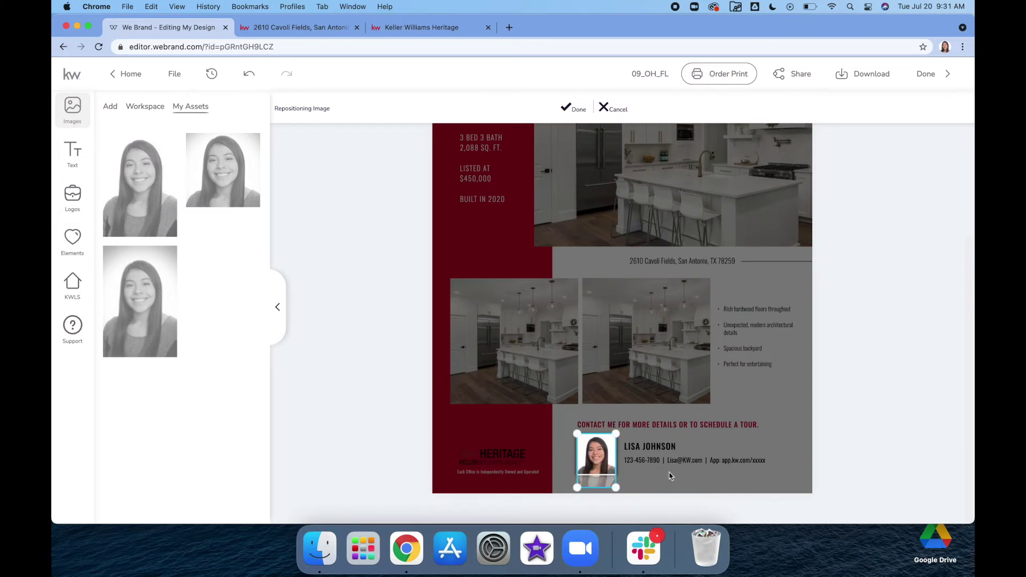
click(574, 106)
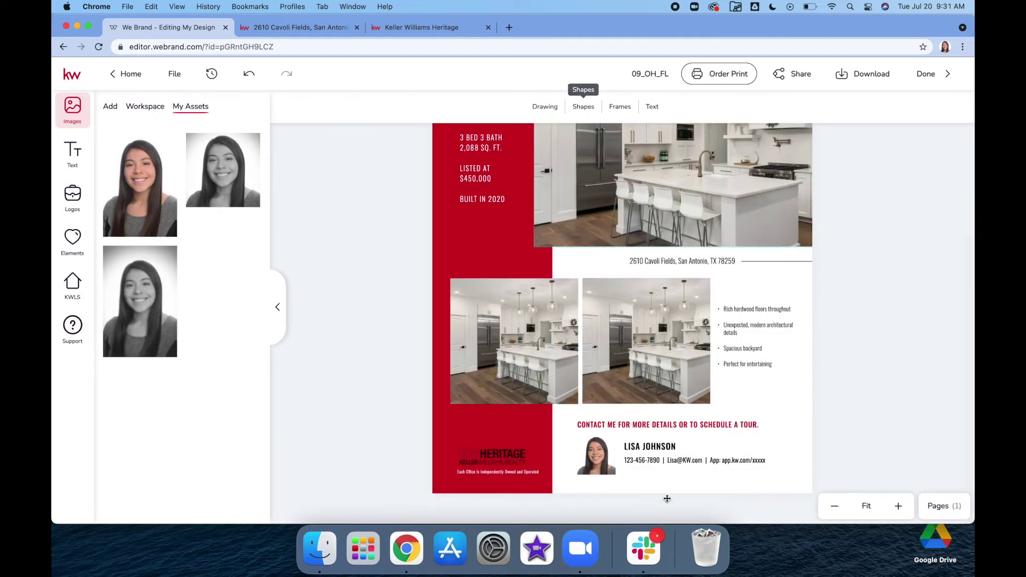
Step: Replace the placeholder agent name with the agent's full name and widen the name box
click(657, 445)
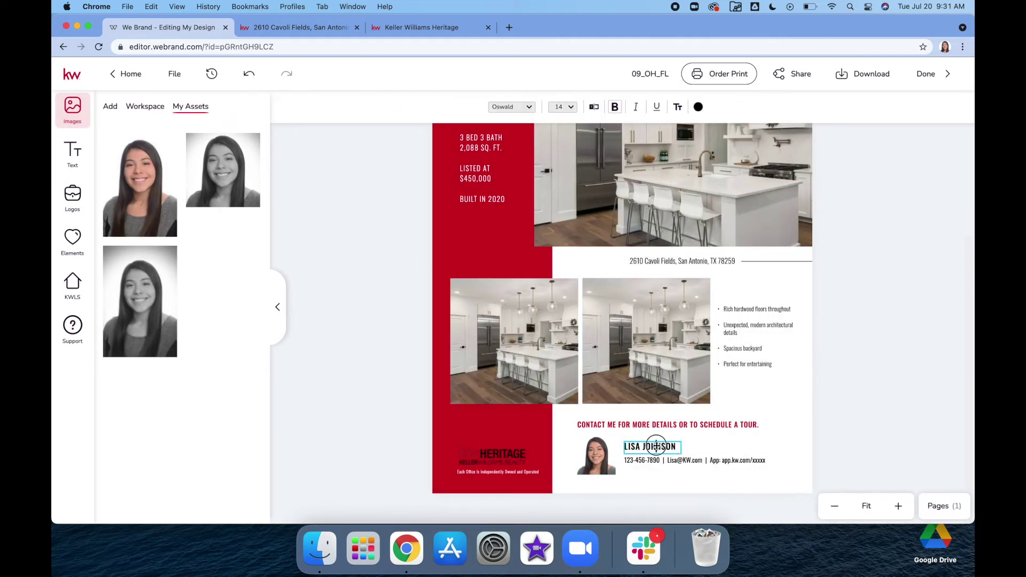
double_click(650, 446)
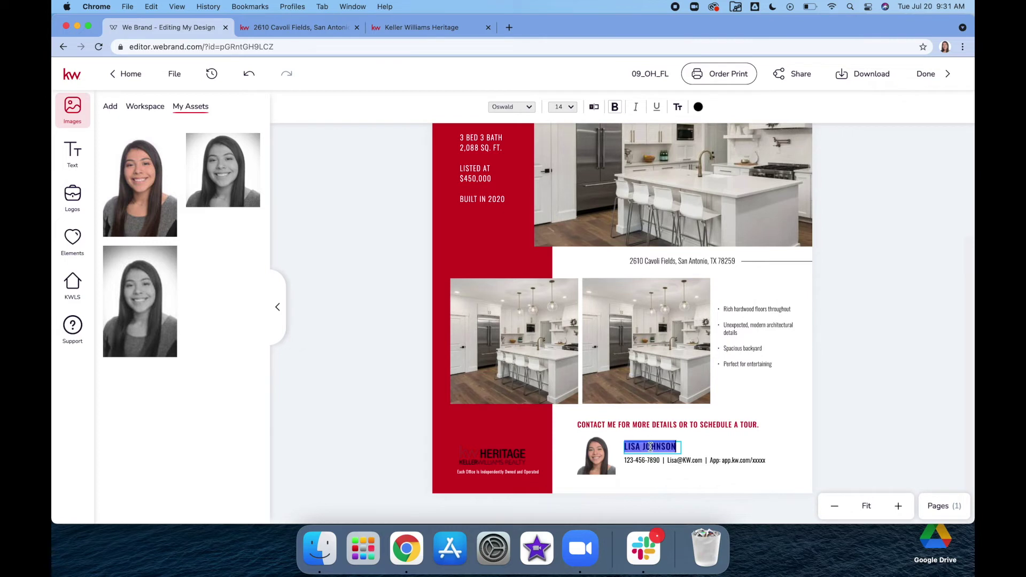
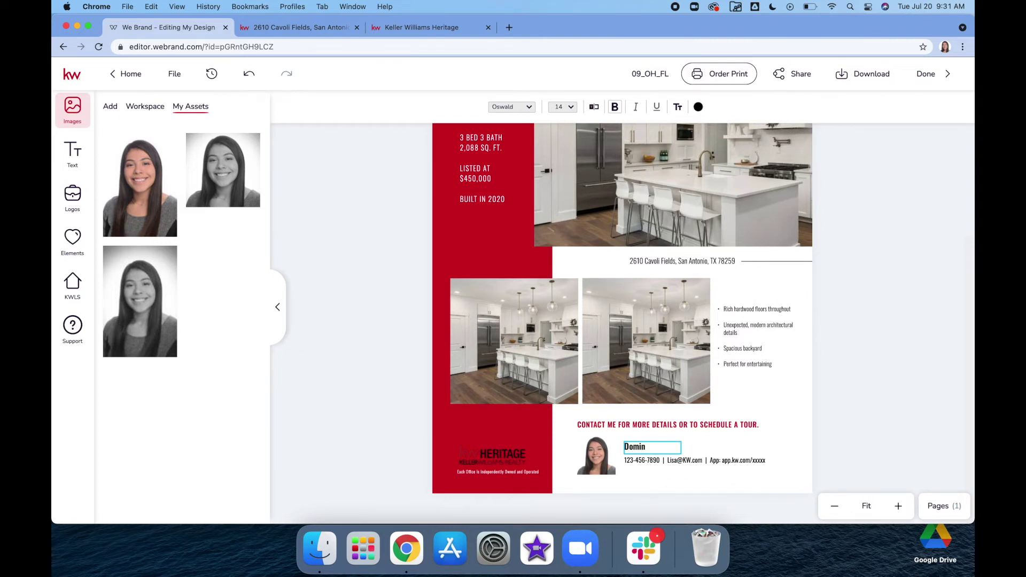
key(Escape)
drag(681, 449, 701, 445)
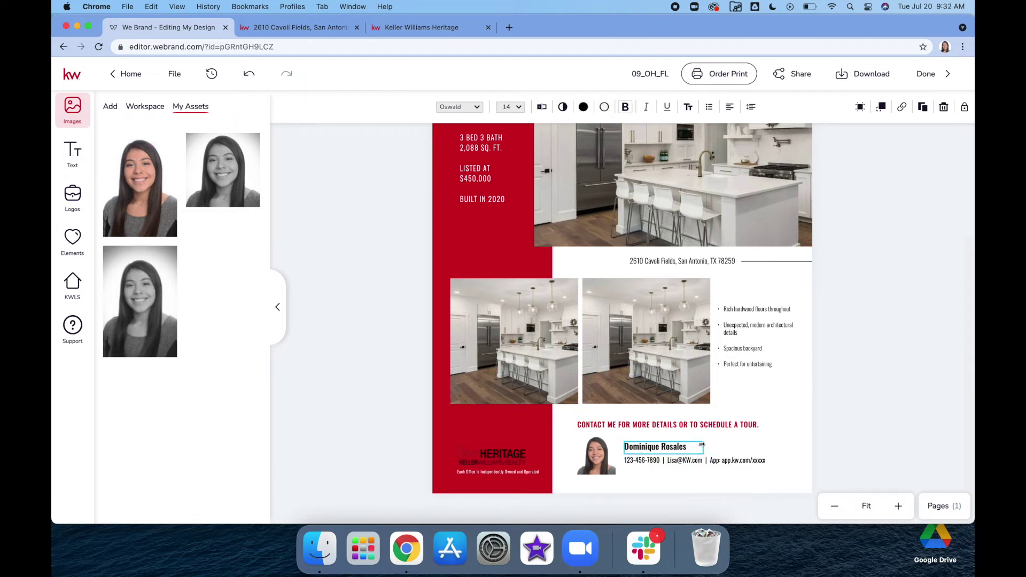
Step: Enter the agent's phone number and e-mail address in the contact line
double_click(637, 462)
drag(657, 460, 626, 460)
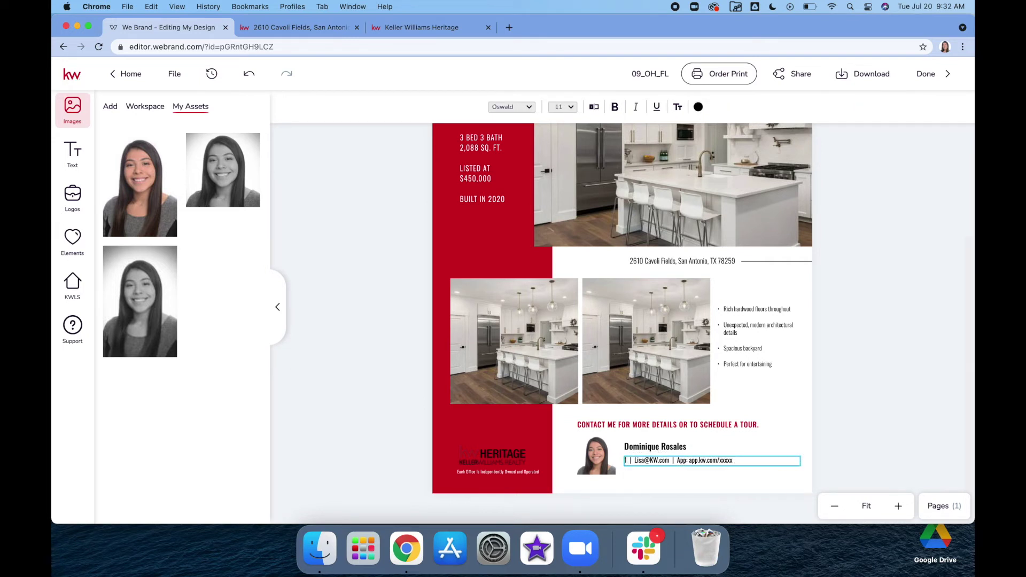
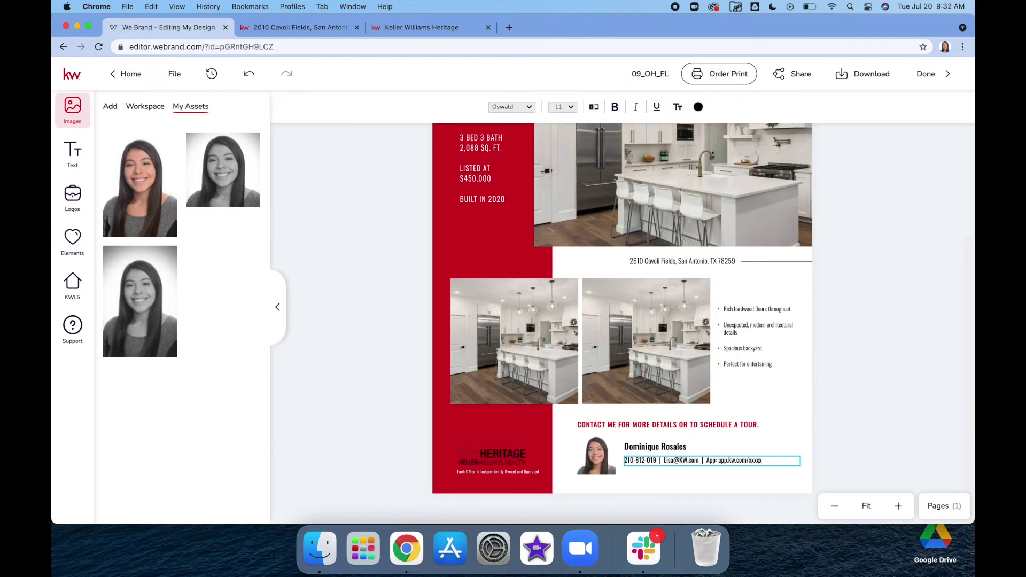
click(686, 459)
double_click(697, 460)
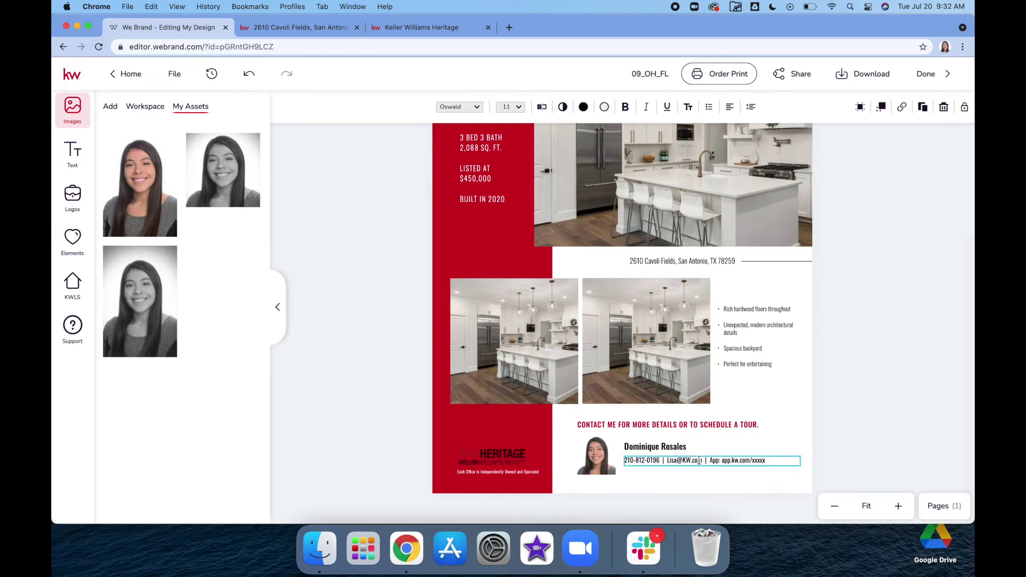
key(BackSpace)
key(BackSpace)
key(BackSpace)
key(BackSpace)
key(BackSpace)
key(BackSpace)
key(BackSpace)
key(BackSpace)
key(BackSpace)
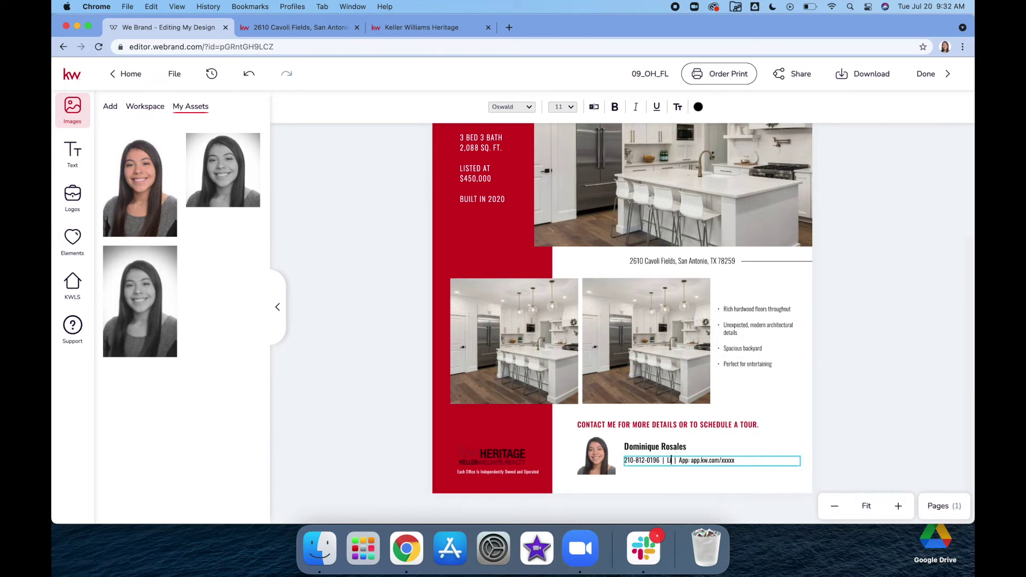
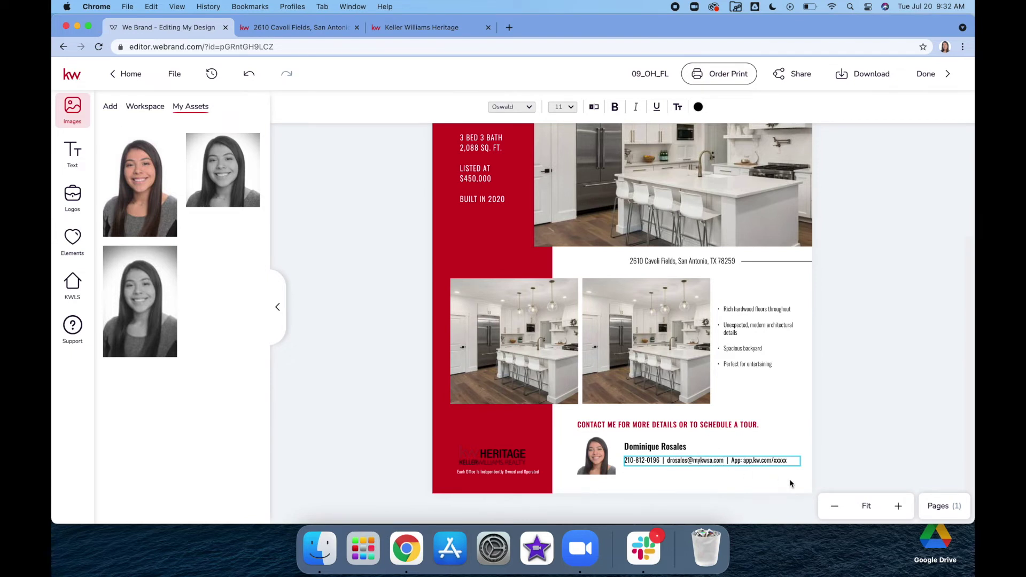
key(Escape)
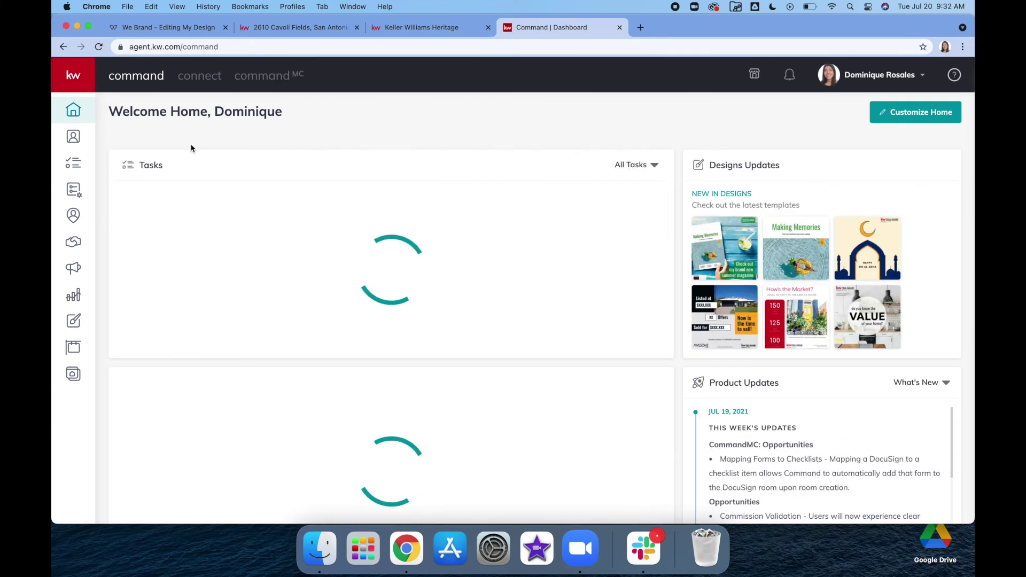
Step: Copy the agent site's App URL from Command's Site & App Settings URLs tab
click(74, 375)
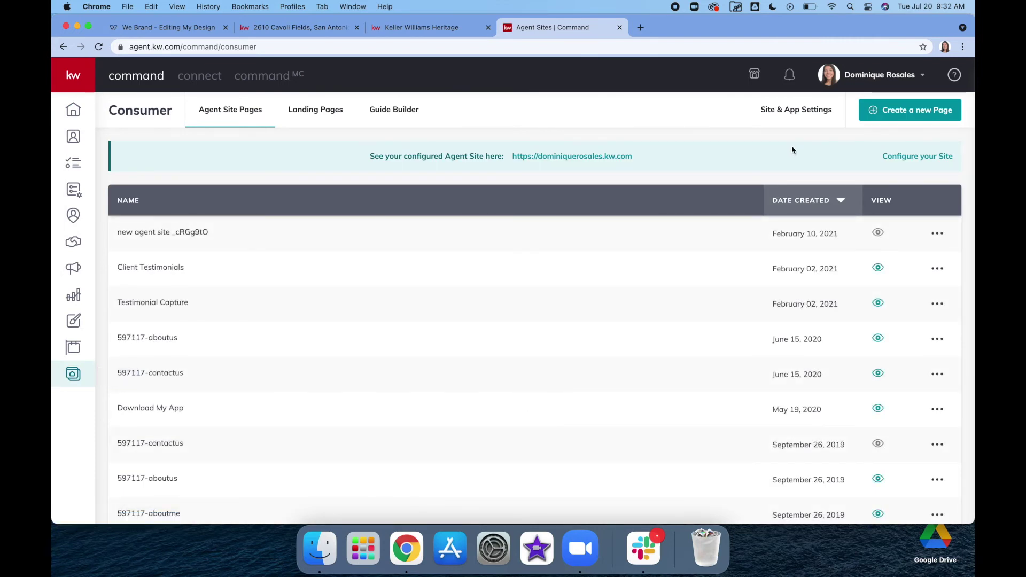
click(796, 110)
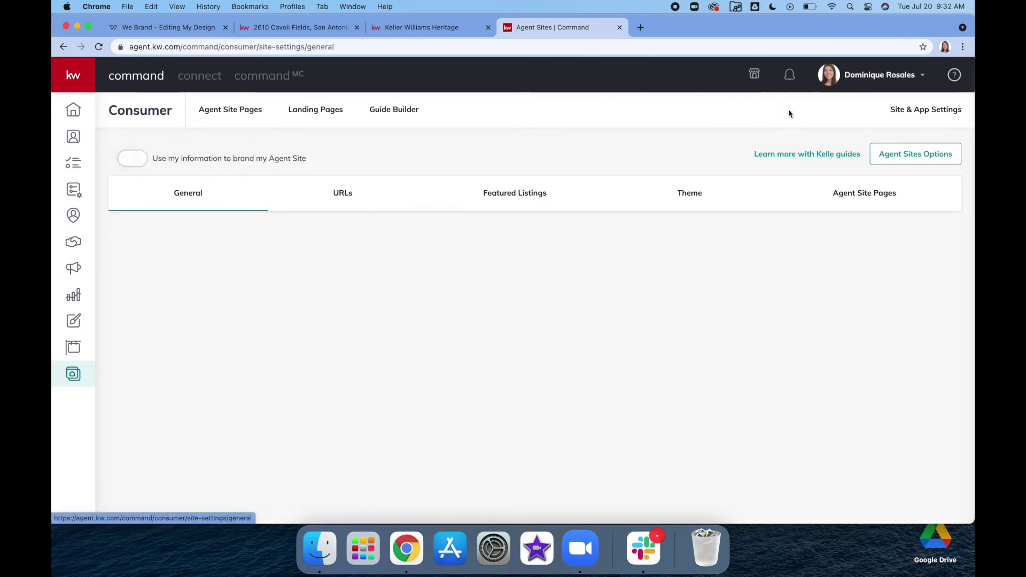
click(336, 194)
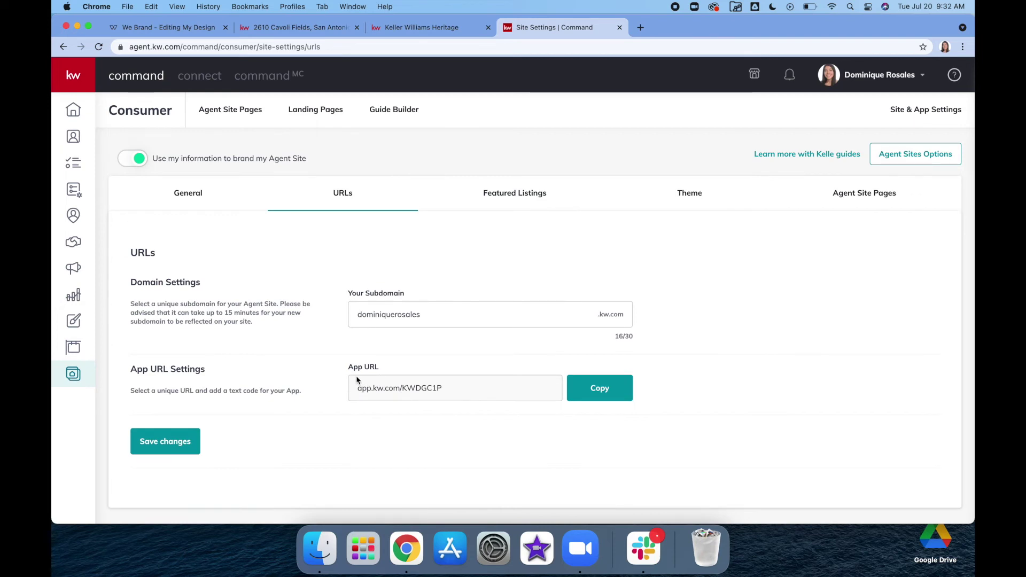
click(604, 395)
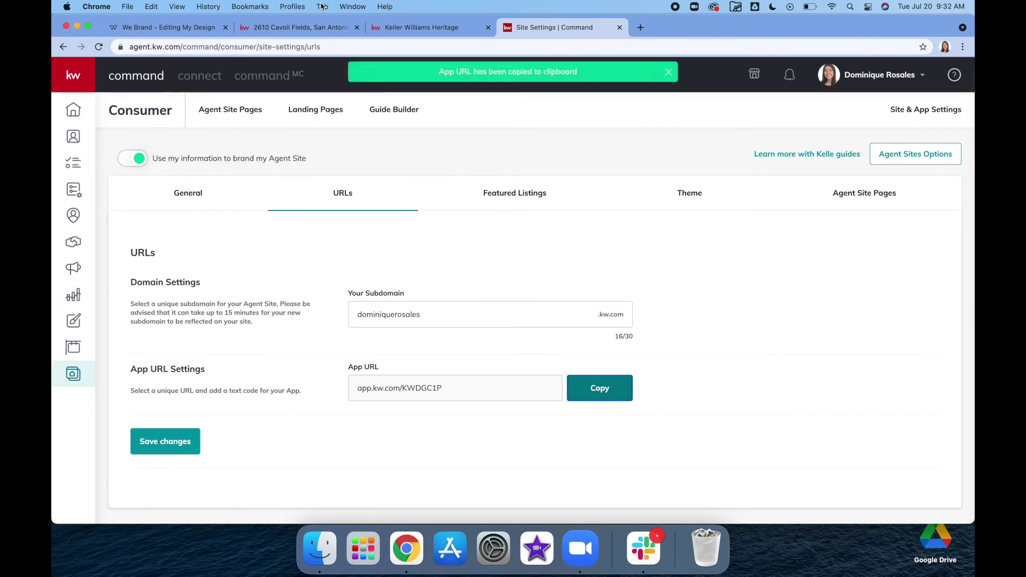
click(141, 33)
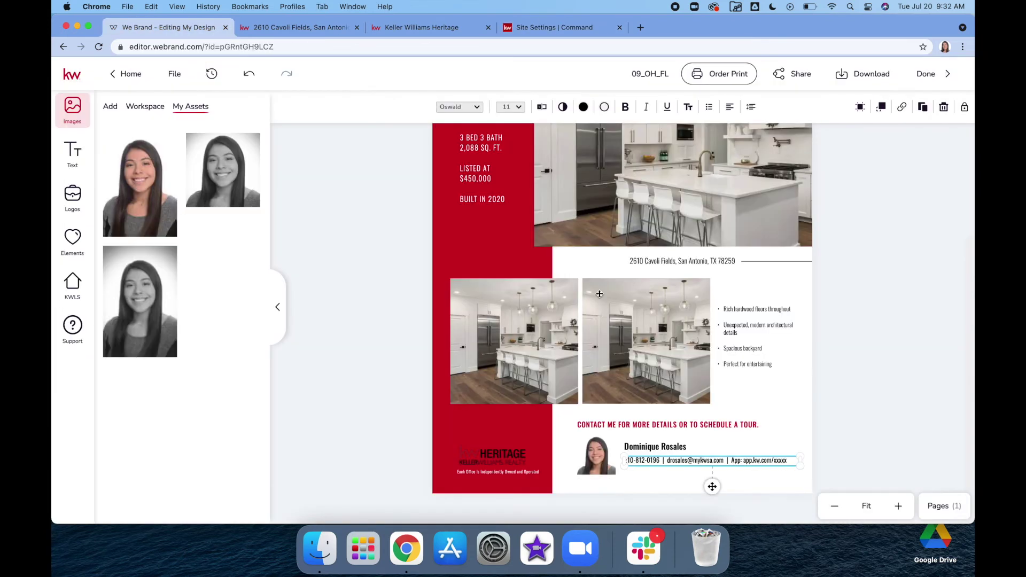
Step: Replace the placeholder app.kw.com/xxxxx with the agent's App URL and fit the contact line on one line
double_click(754, 461)
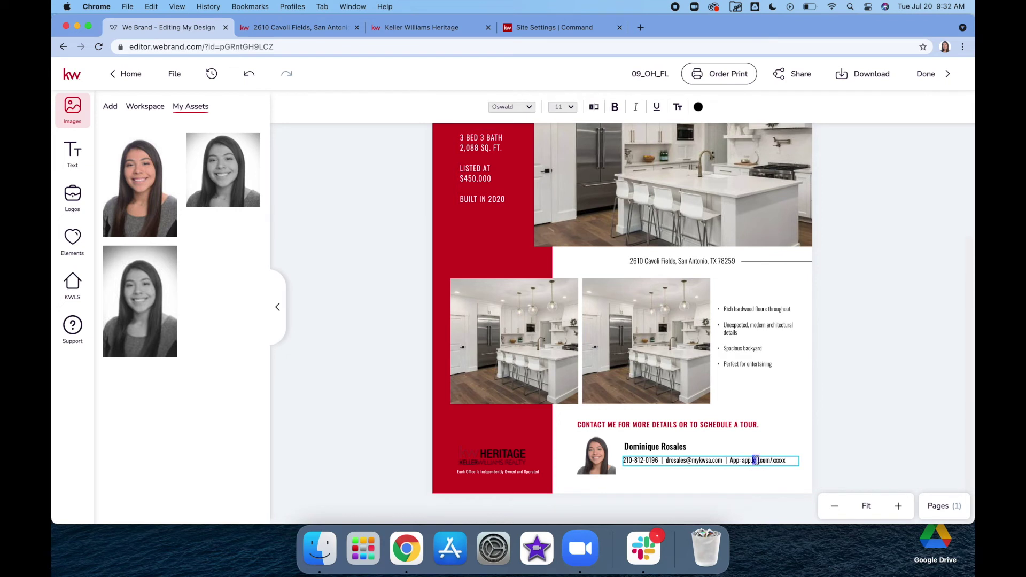
drag(742, 461, 786, 460)
key(super+v)
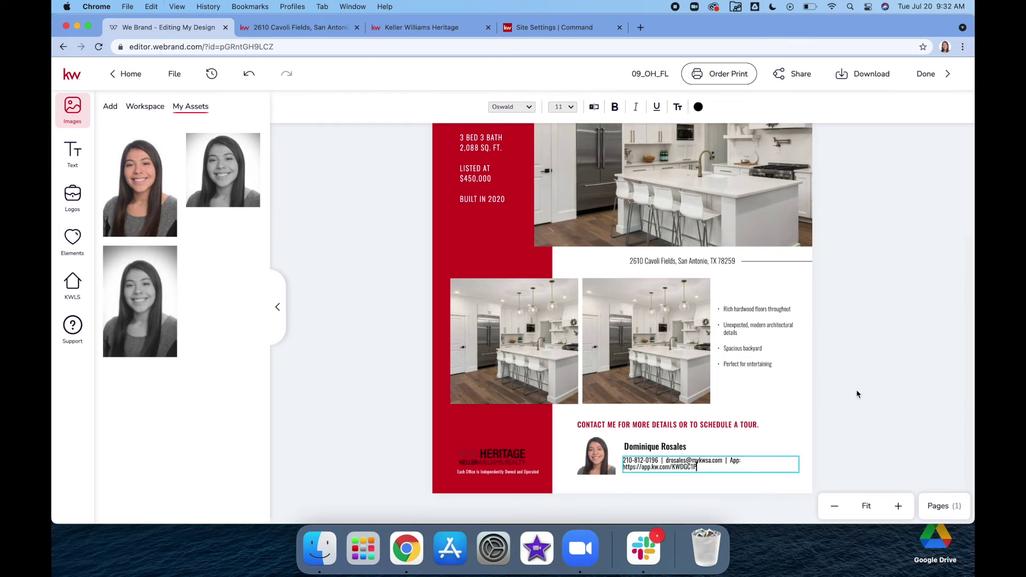
key(Escape)
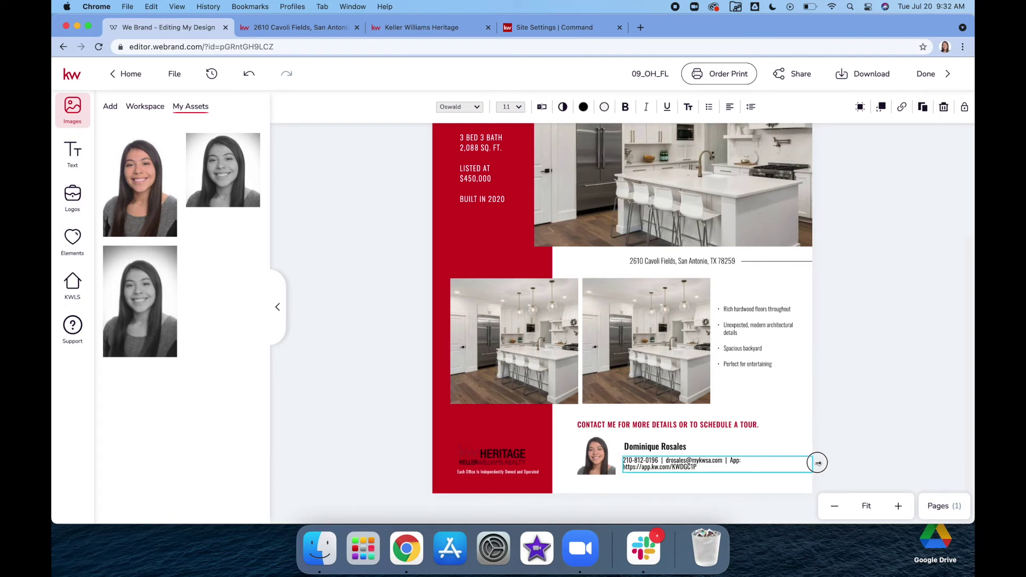
drag(818, 462, 818, 463)
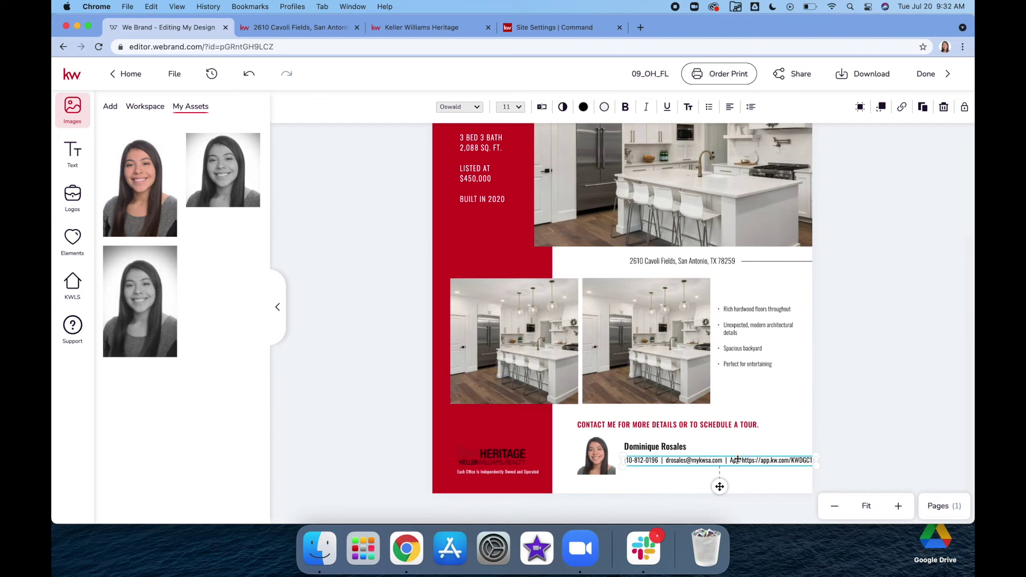
drag(737, 459, 731, 458)
Step: Nudge the agent photo and name slightly left to realign them
click(592, 453)
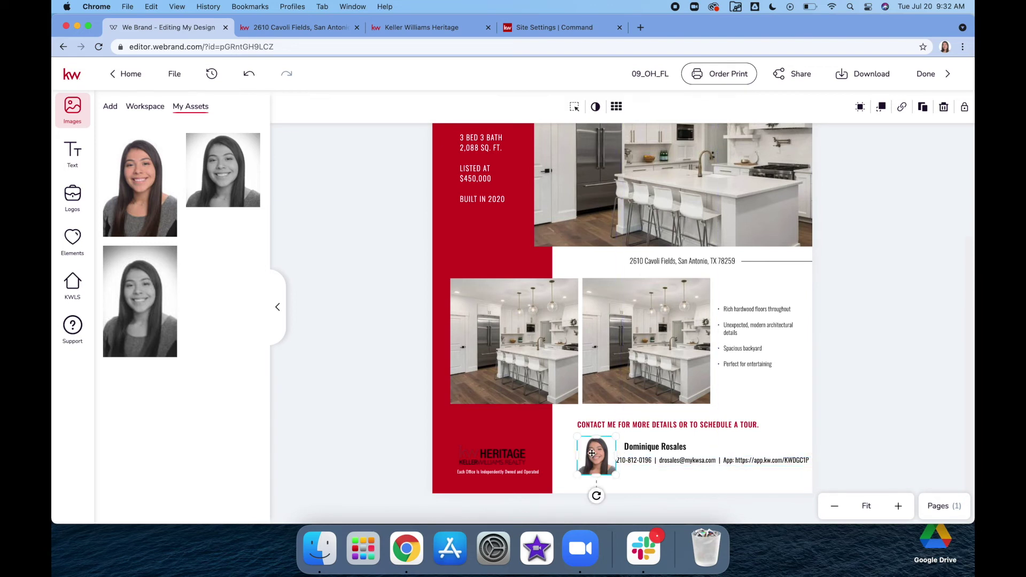
drag(592, 453, 589, 453)
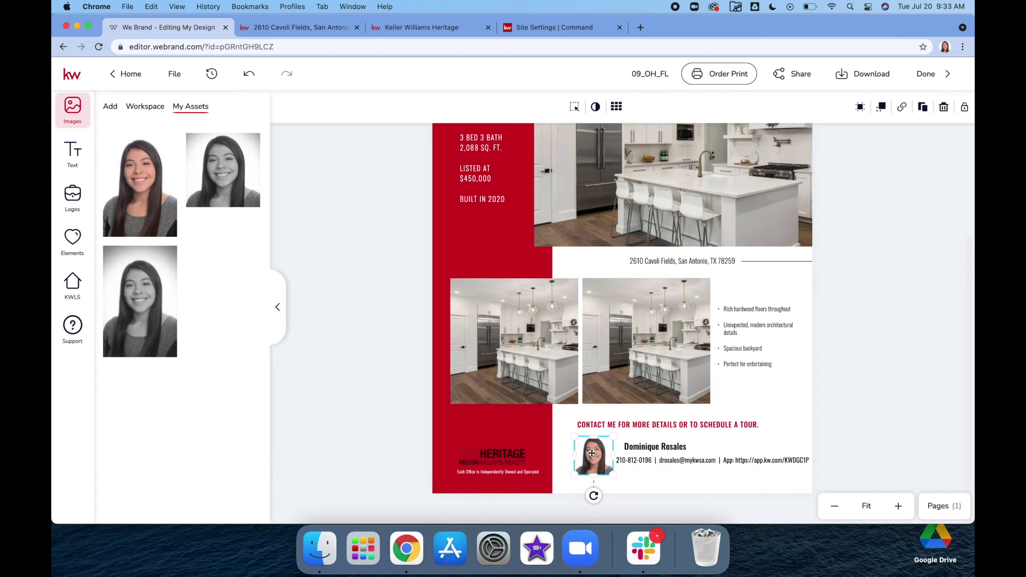
click(656, 445)
key(Left)
key(Left)
key(Left)
key(Left)
key(Left)
key(Left)
key(Left)
key(Left)
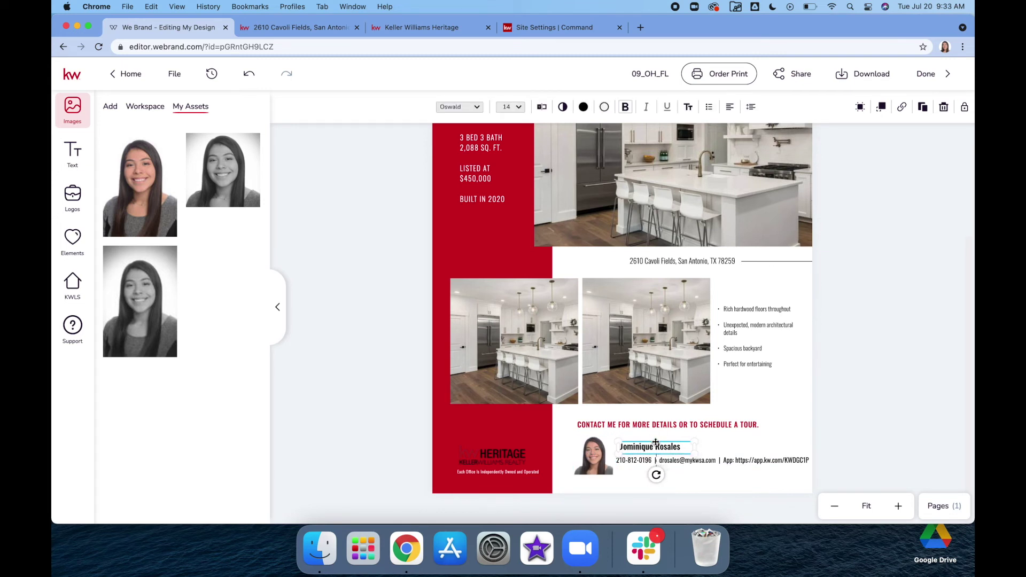
key(Left)
click(895, 393)
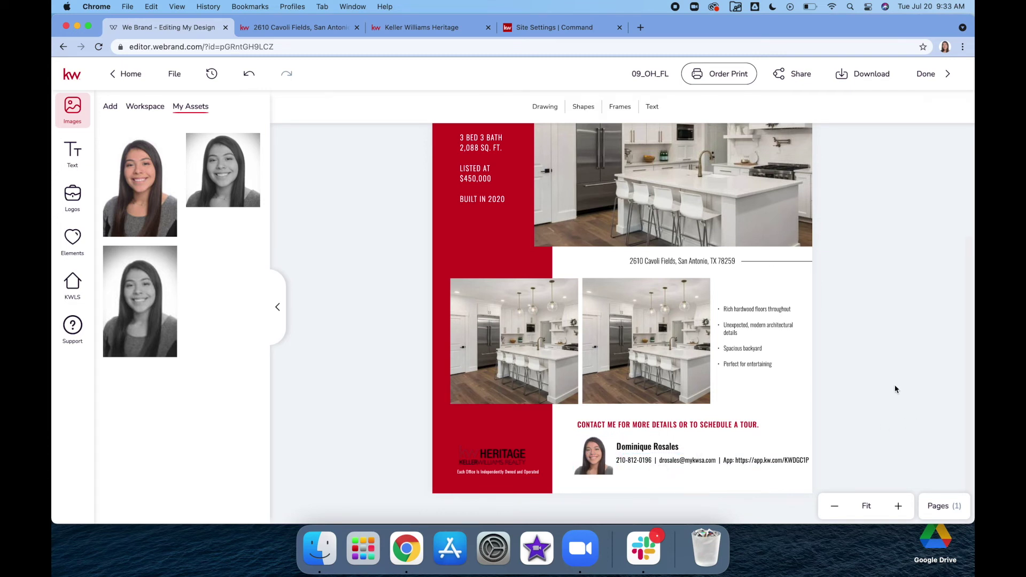
click(304, 28)
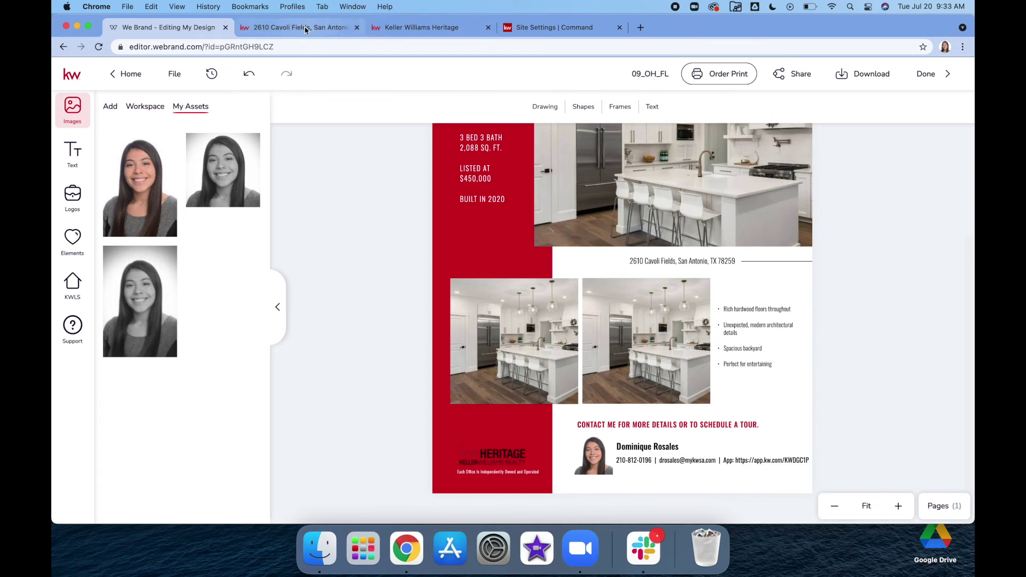
scroll(465, 385, down, 5)
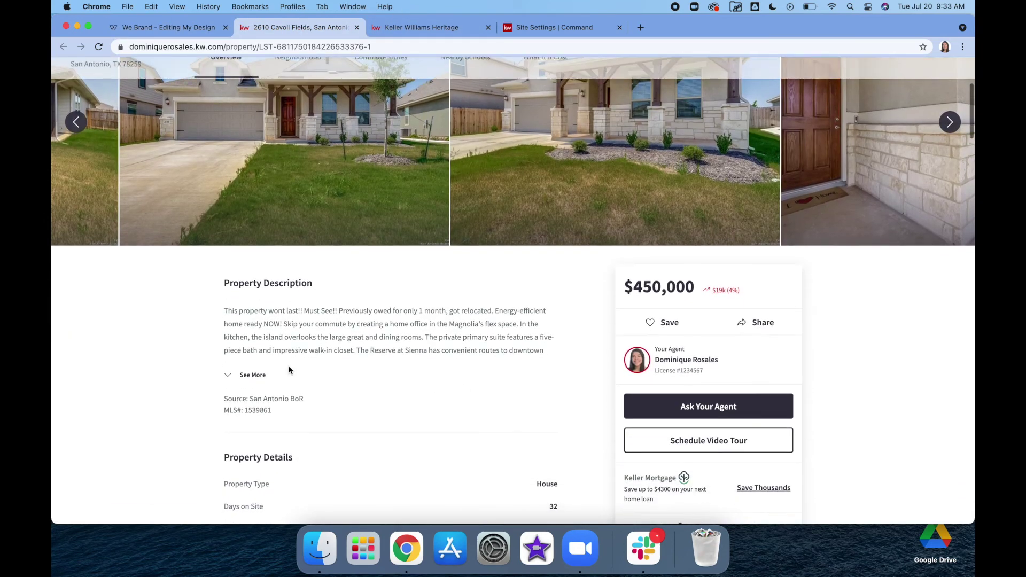
scroll(351, 401, down, 5)
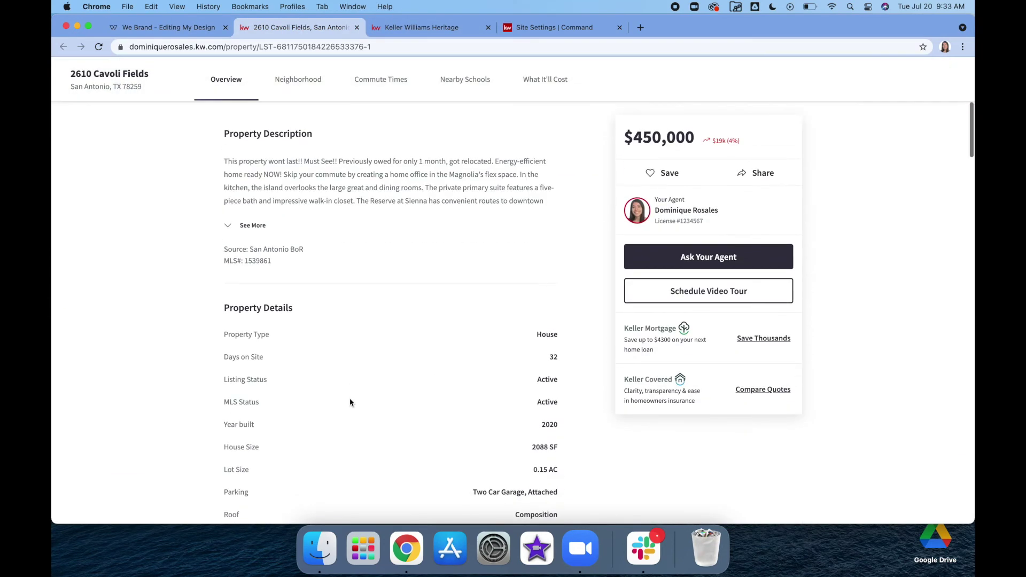
click(245, 225)
scroll(130, 321, down, 10)
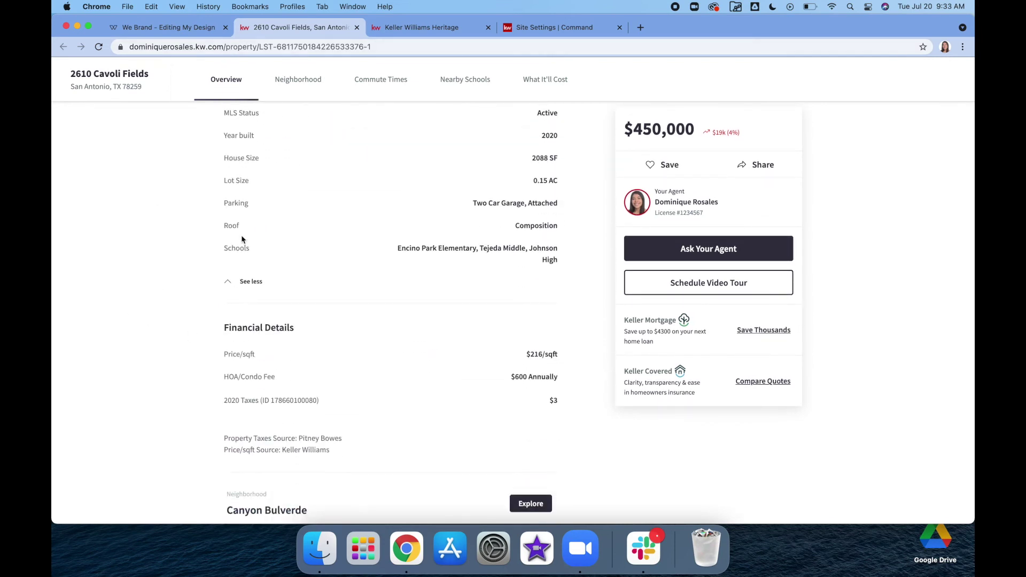
click(168, 28)
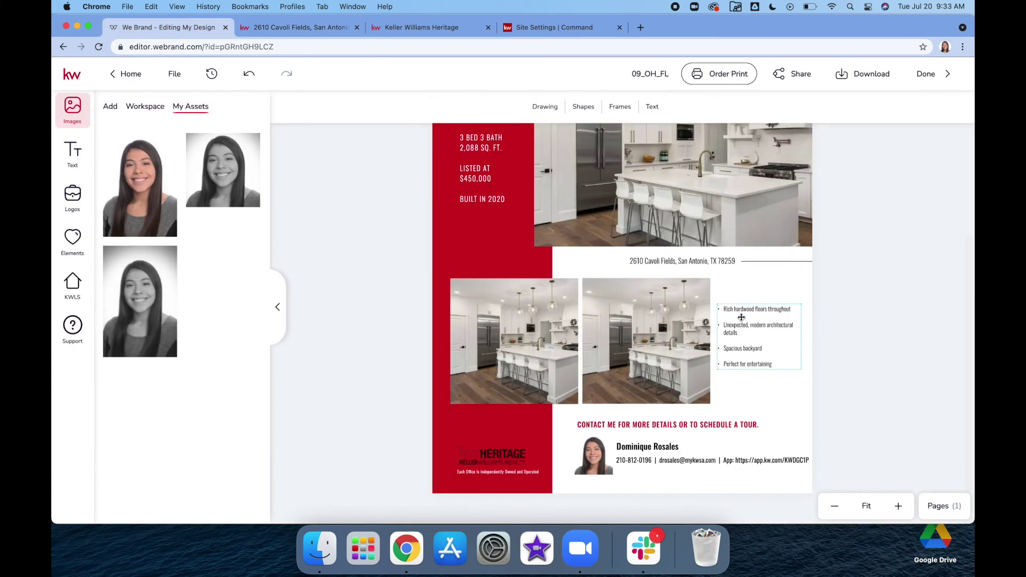
scroll(847, 349, up, 1)
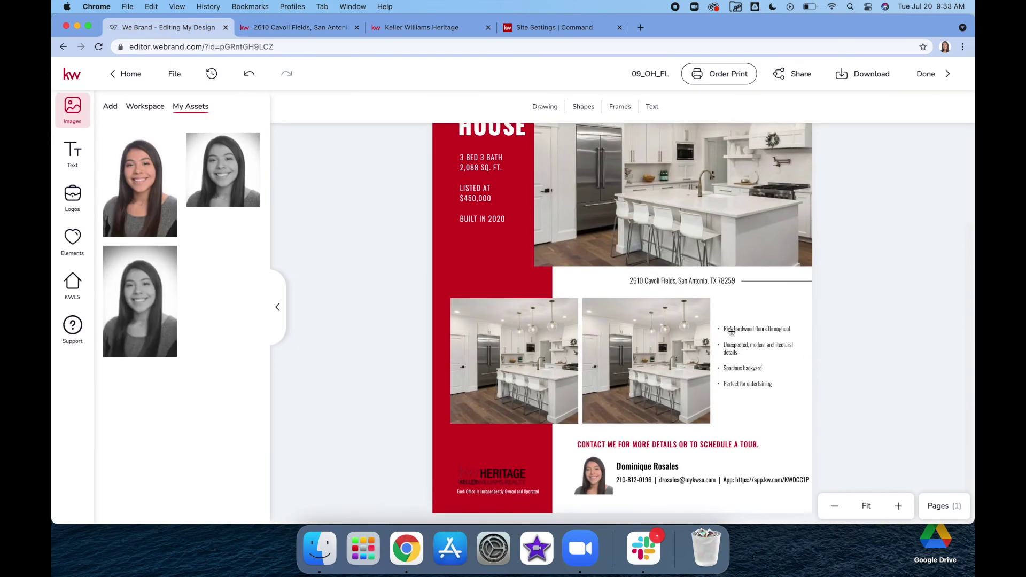
click(736, 327)
double_click(748, 330)
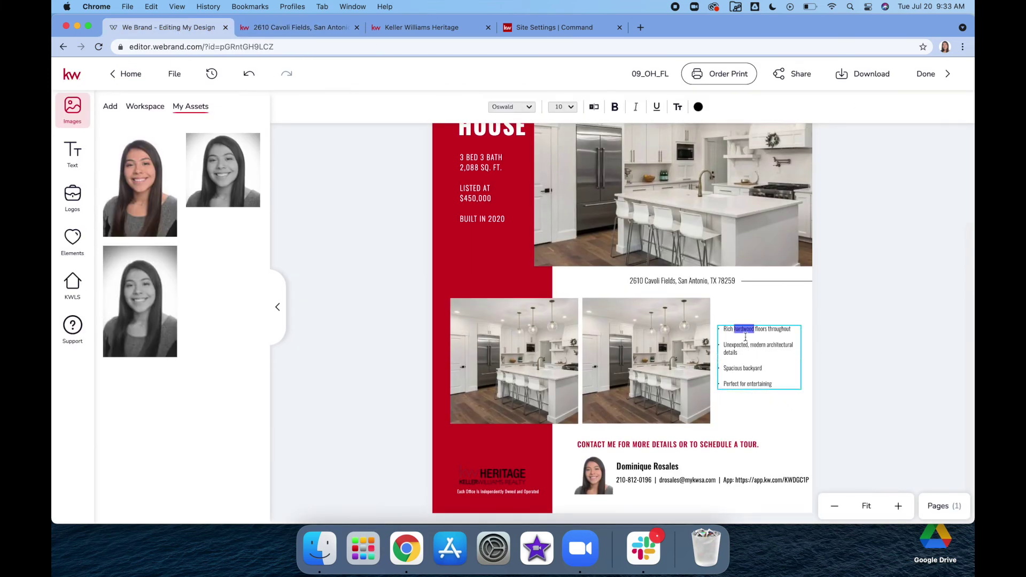
key(Escape)
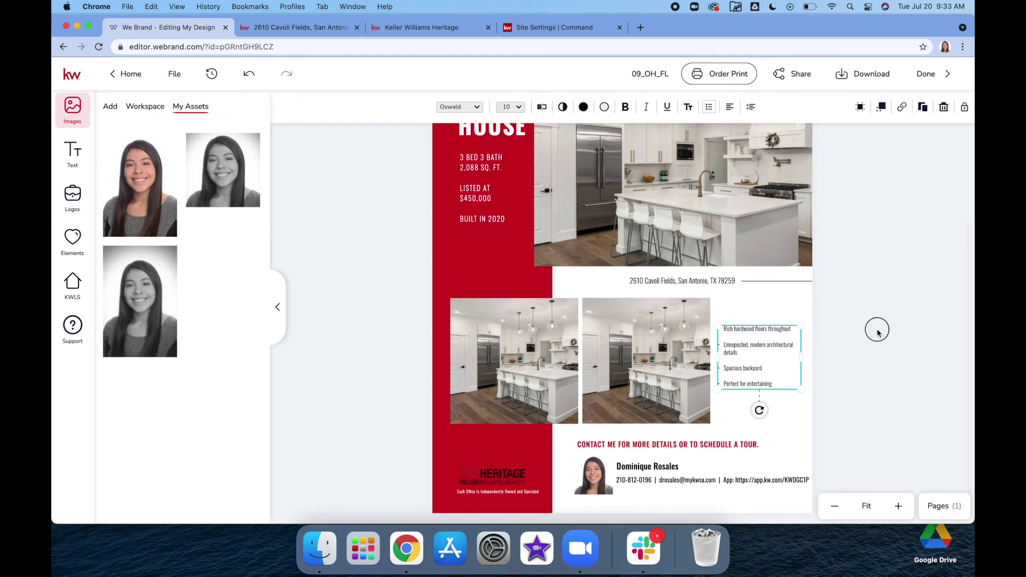
click(869, 321)
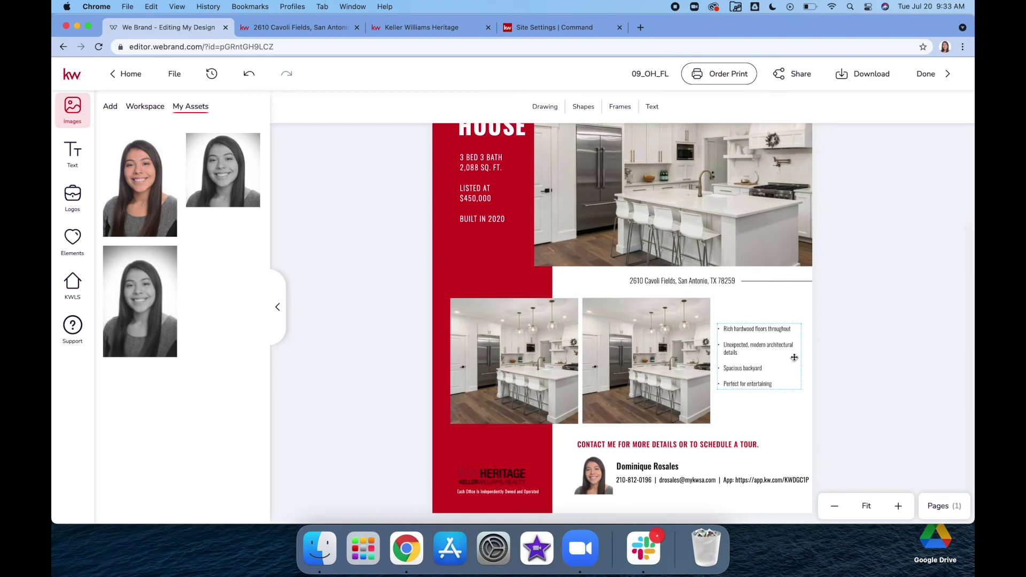
scroll(822, 336, up, 2)
scroll(865, 333, down, 3)
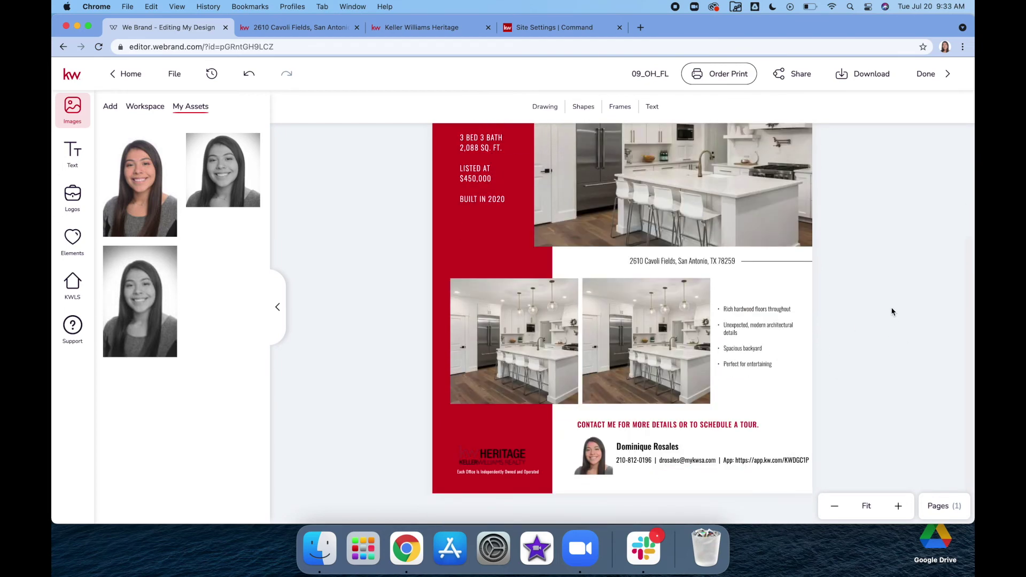
scroll(891, 312, up, 3)
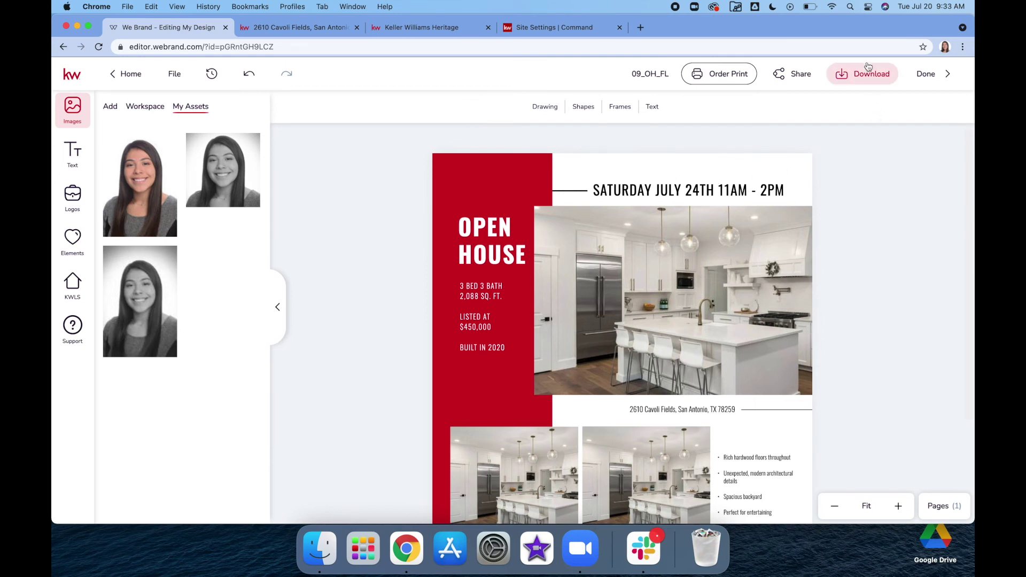
Step: Download page 1 of the flyer as a PDF for Printing, dismissing the print promotion
click(854, 76)
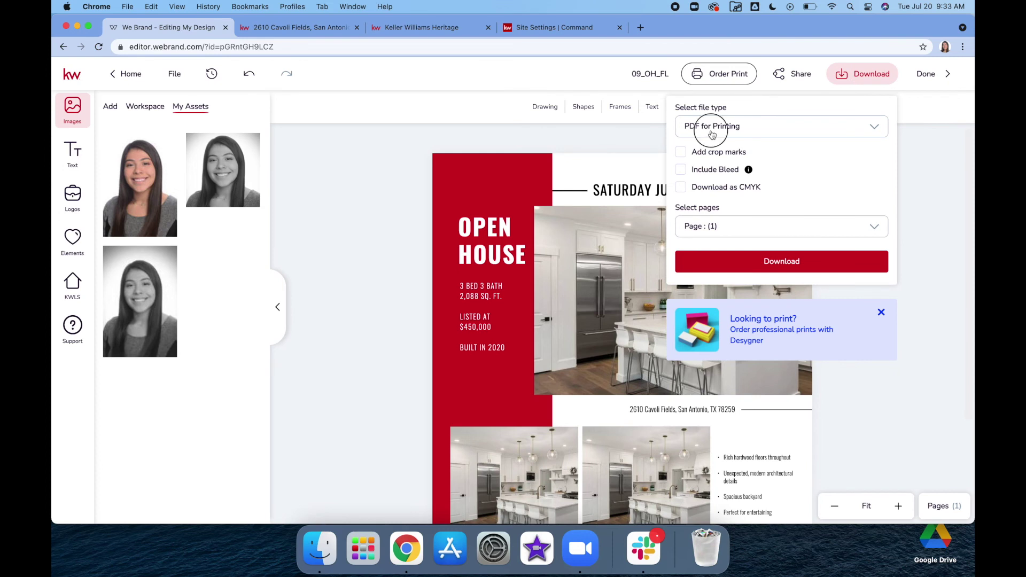
click(710, 131)
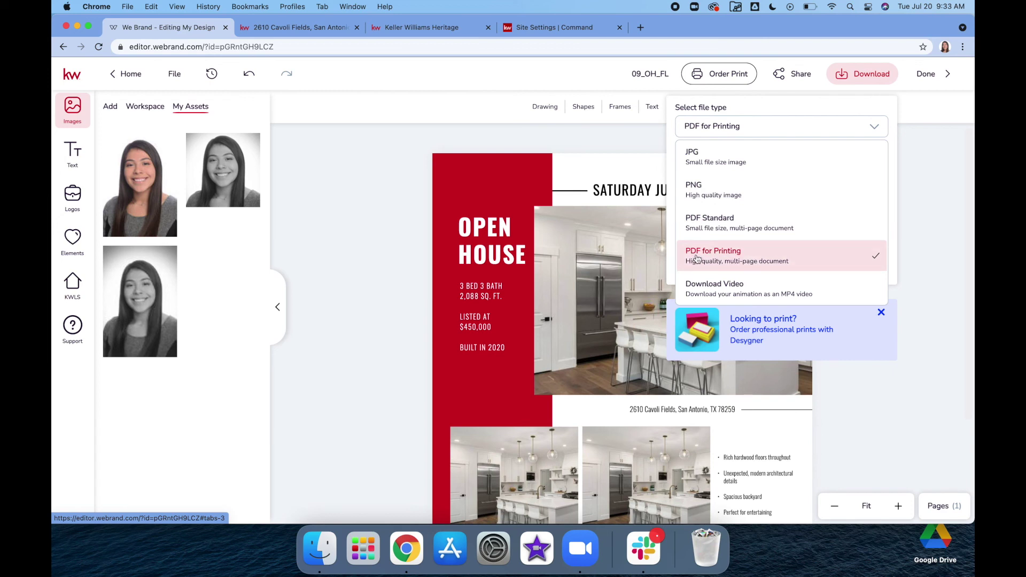
click(881, 312)
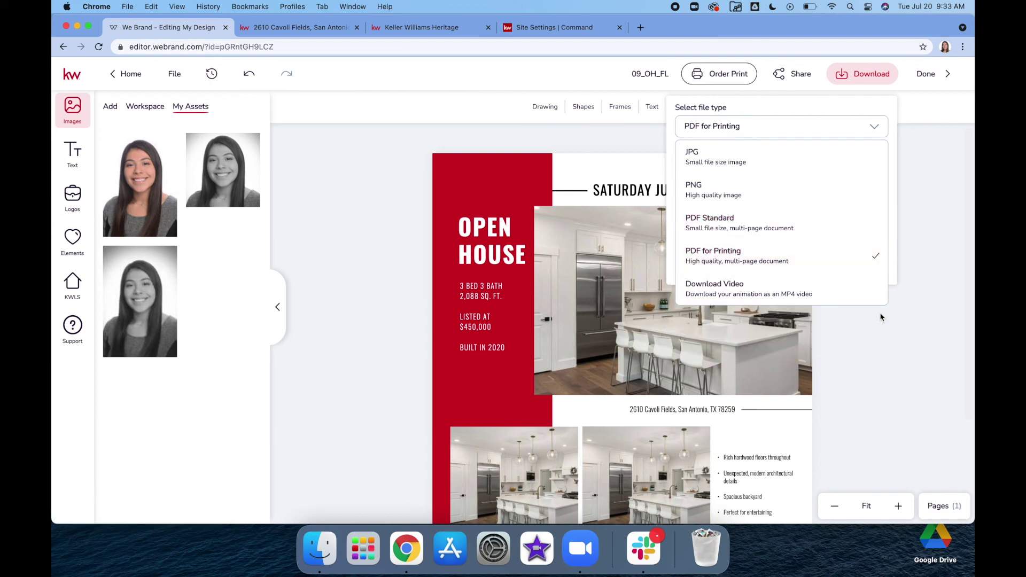
click(750, 255)
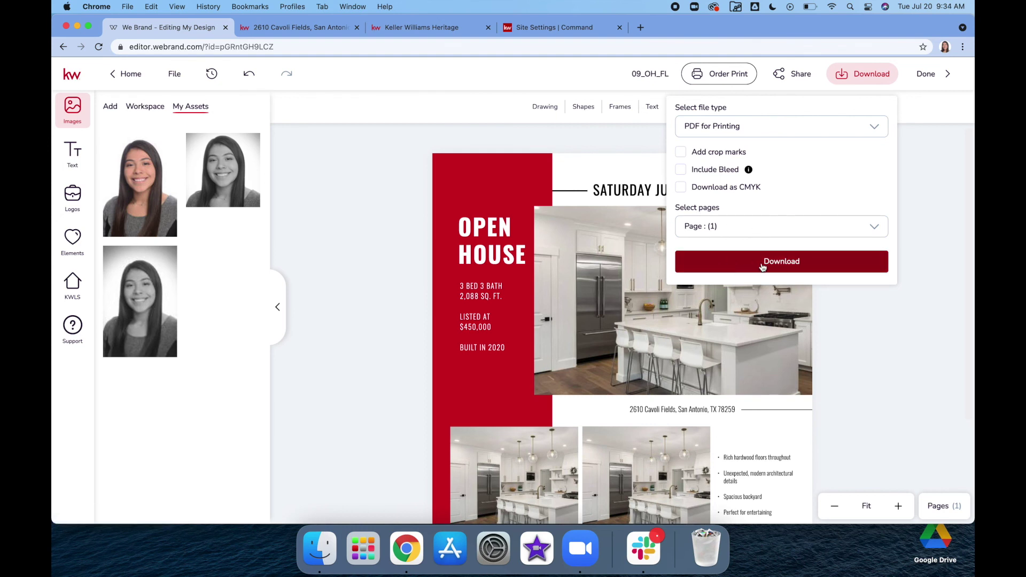
click(795, 266)
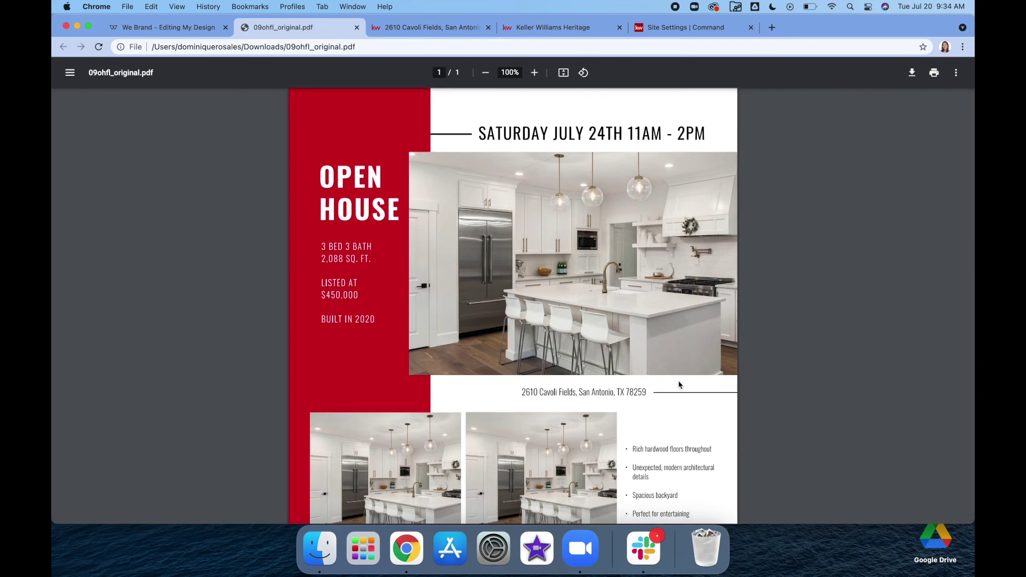
Step: Review the flyer 09ohfl_original.pdf, then open its print dialog with the destination list showing Save as PDF
scroll(679, 385, down, 5)
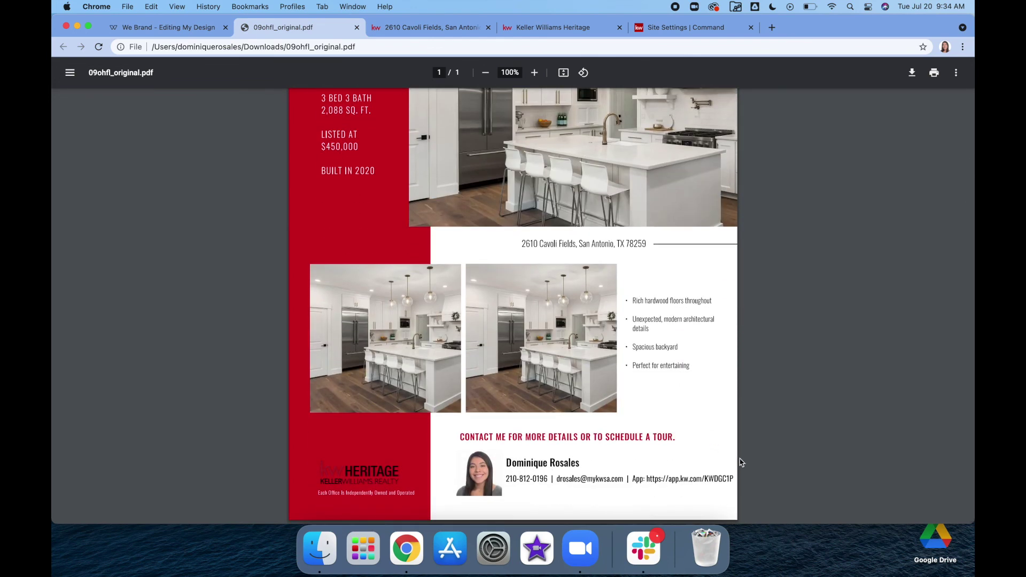
scroll(763, 237, up, 5)
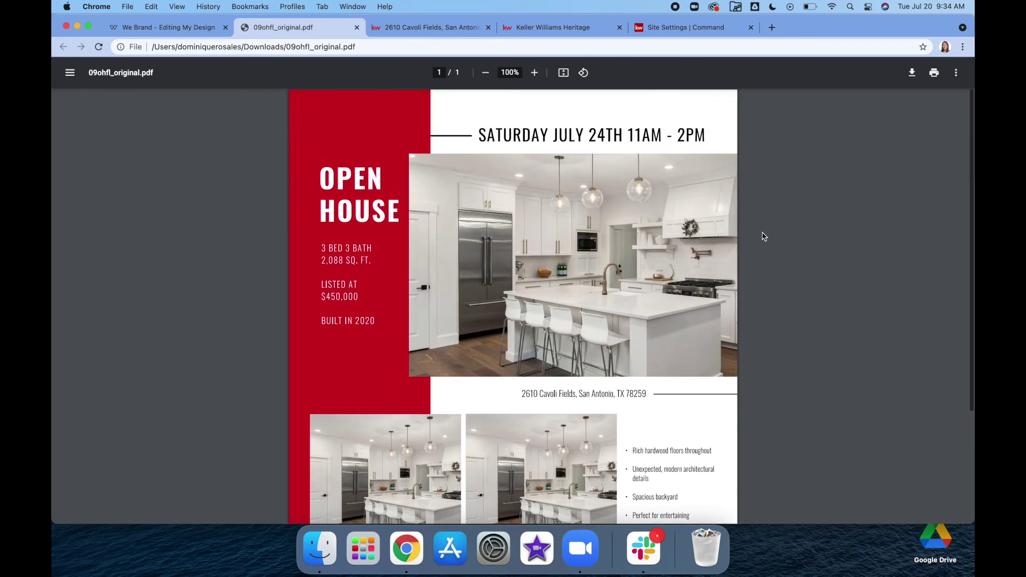
click(936, 74)
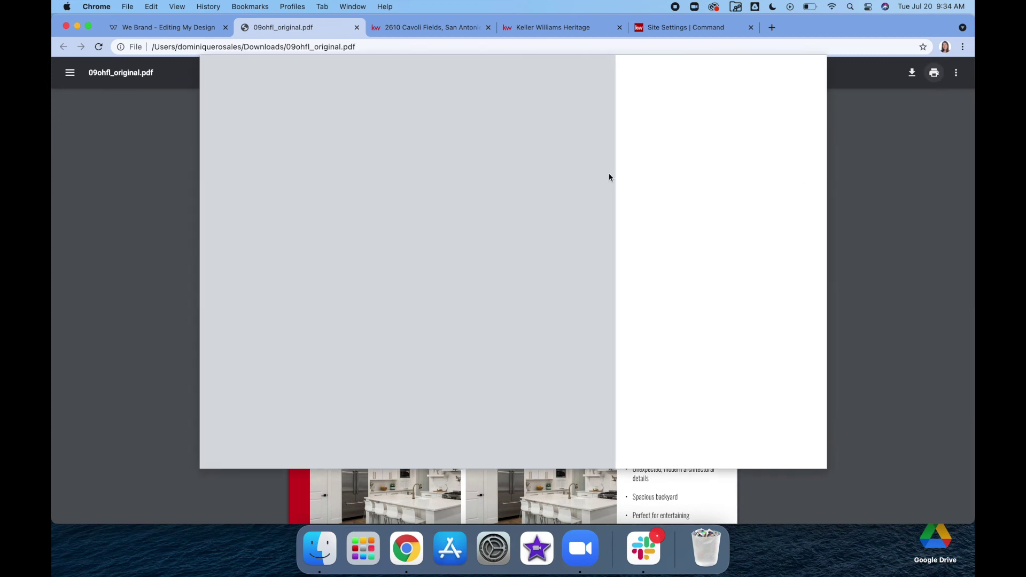
click(740, 109)
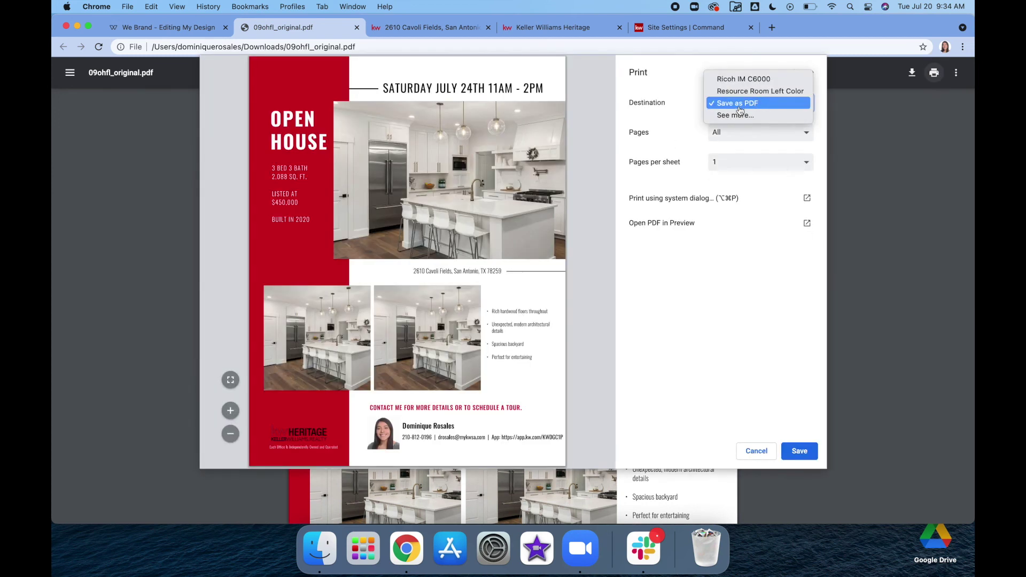